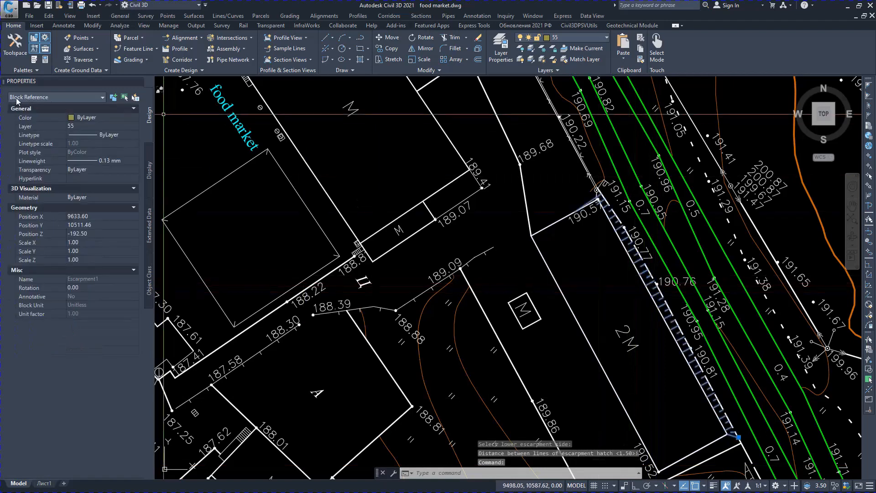
Step: Trim the window-selected site plan linework with AEC Trim along a diagonal line across the plan, removing the southern side
scroll(518, 249, down, 6)
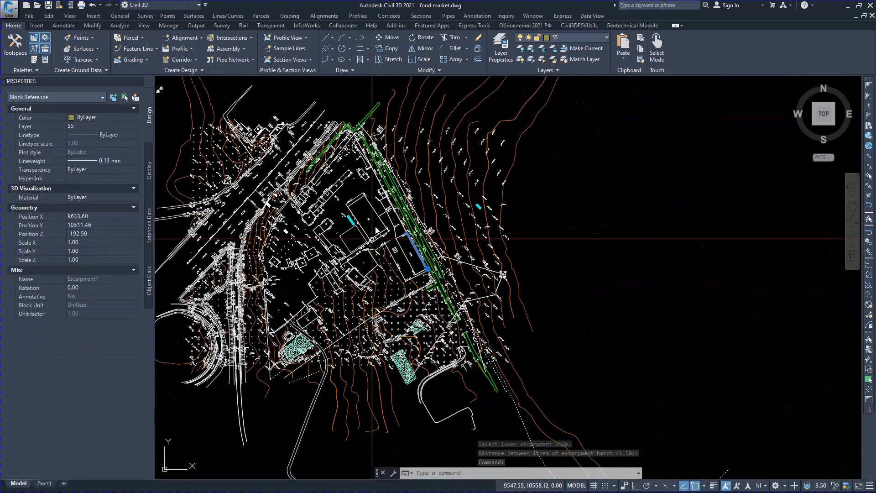
key(Escape)
scroll(570, 269, up, 1)
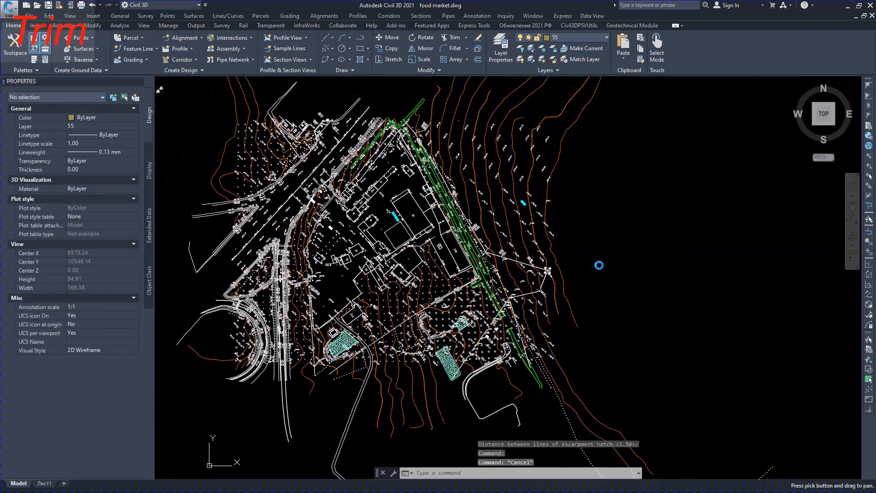
right_click(602, 239)
mouse_move(680, 316)
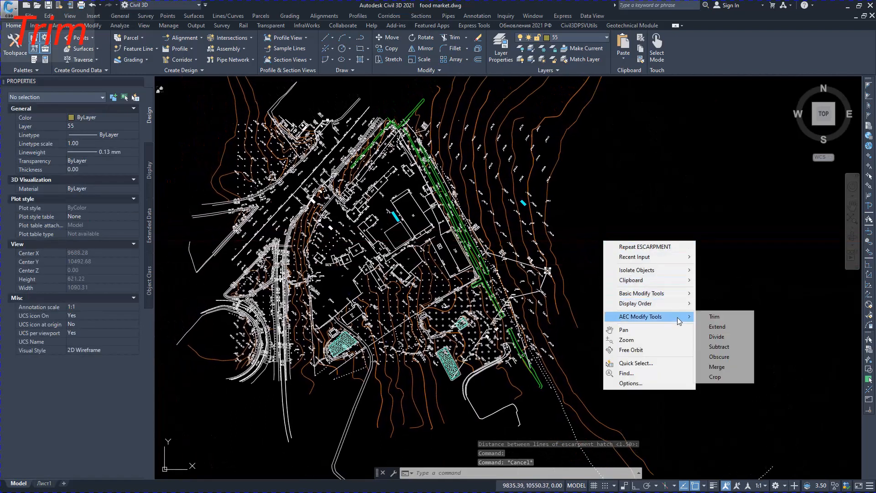
click(715, 317)
click(690, 390)
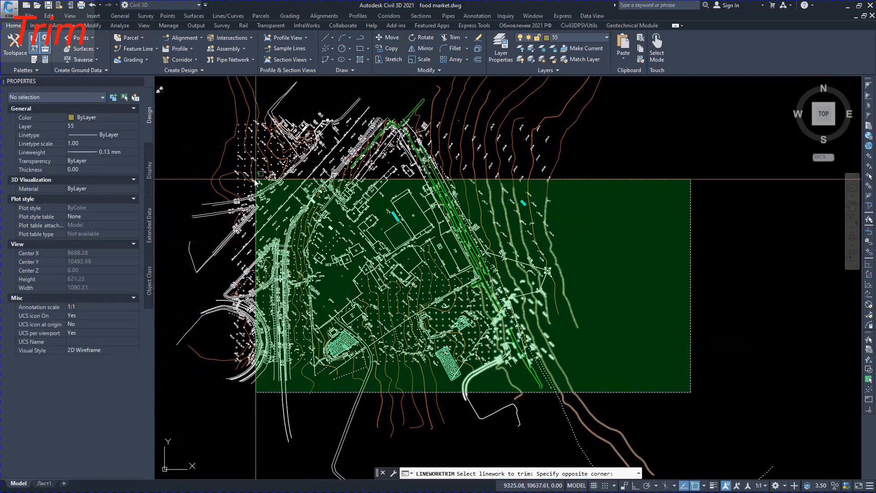
click(179, 149)
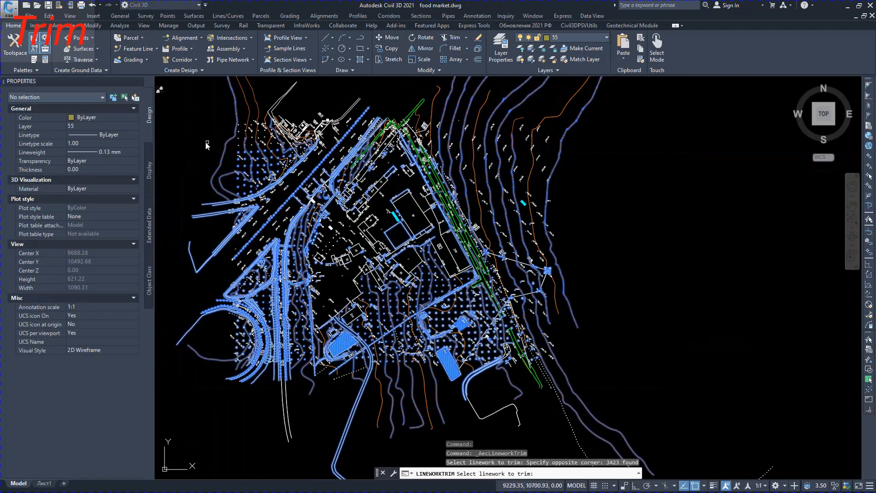
key(Return)
click(208, 165)
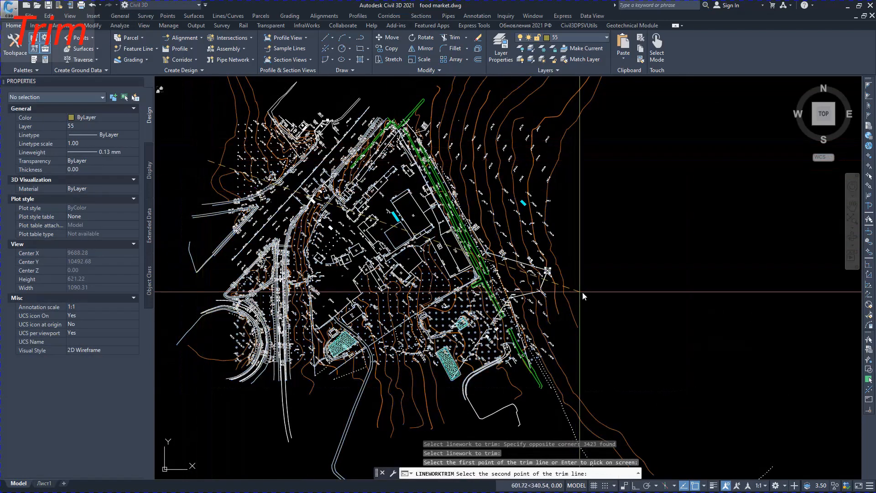
scroll(588, 285, up, 6)
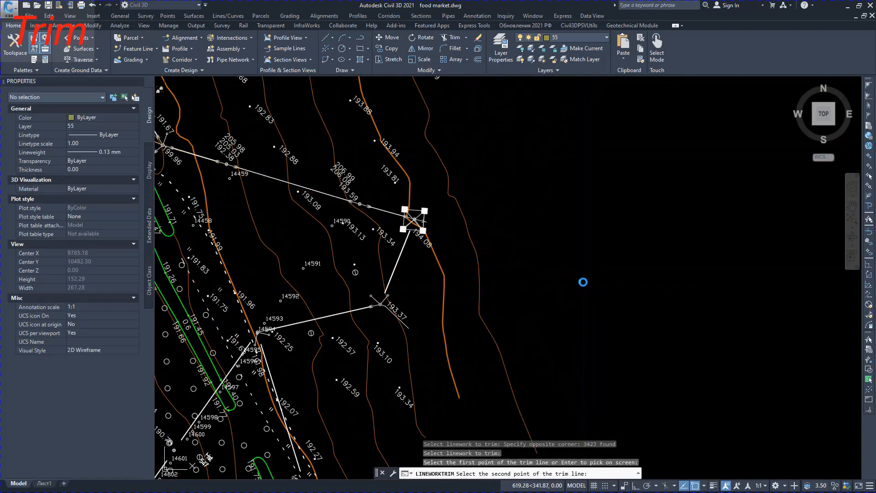
click(583, 282)
scroll(583, 278, down, 8)
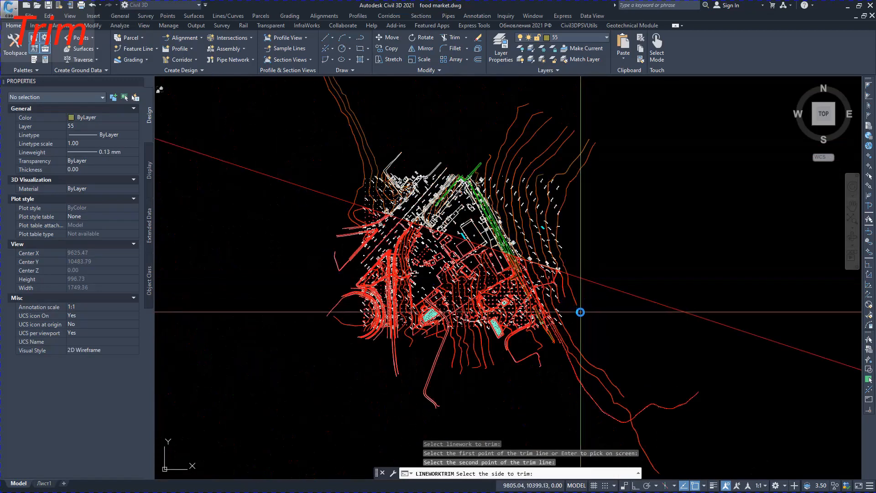
click(580, 293)
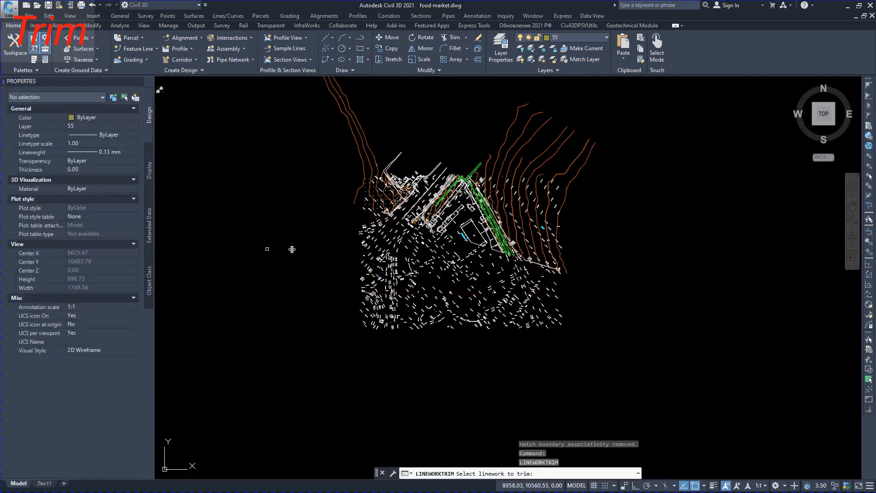
key(Escape)
Step: Inspect the trimmed building outline's closed property and the cut tower block at the end of the trim line
scroll(507, 230, up, 4)
click(513, 226)
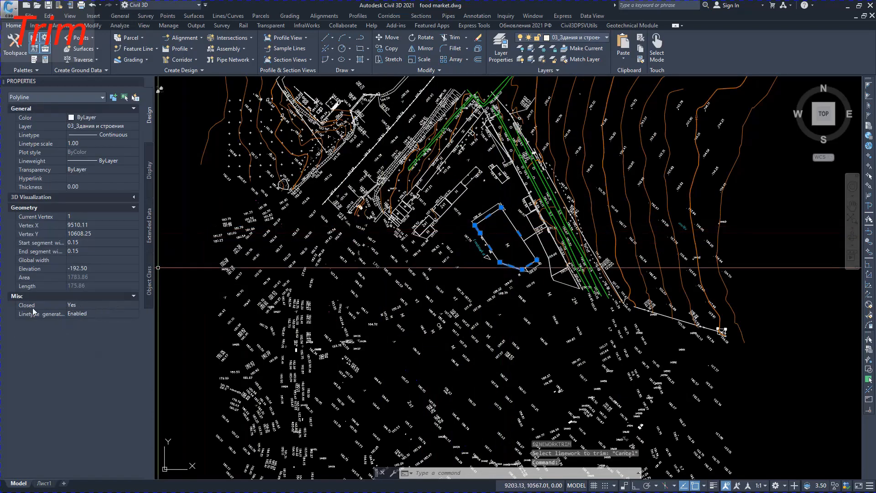
scroll(446, 290, up, 3)
scroll(642, 329, up, 5)
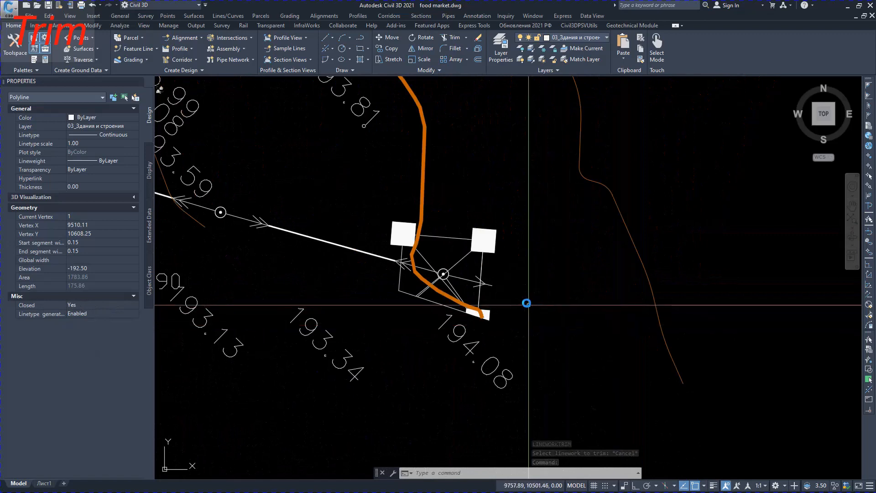
key(Escape)
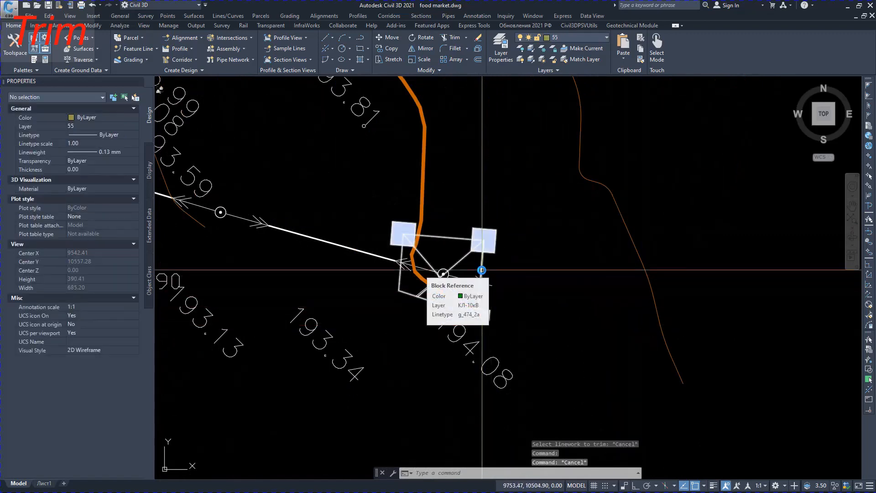
scroll(483, 274, down, 5)
Step: Fast-select the diagonal utility line with its touching objects and copy them to the empty area northwest of the plan
scroll(425, 251, up, 10)
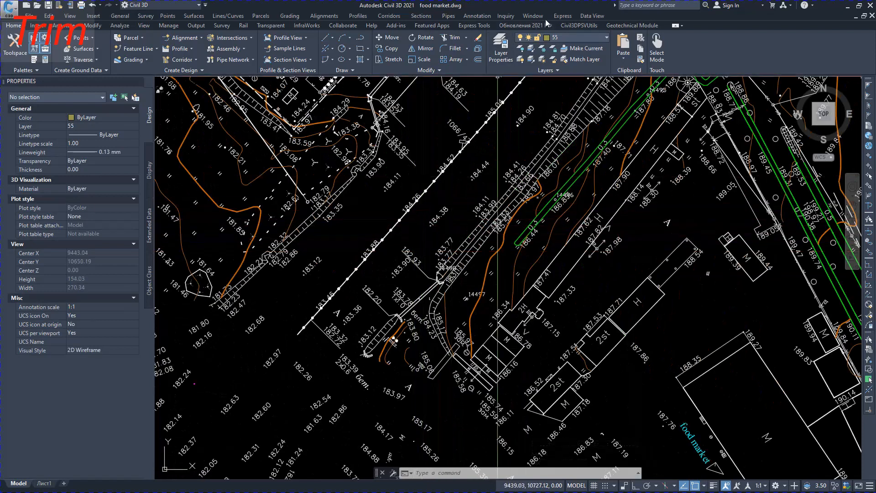
click(564, 16)
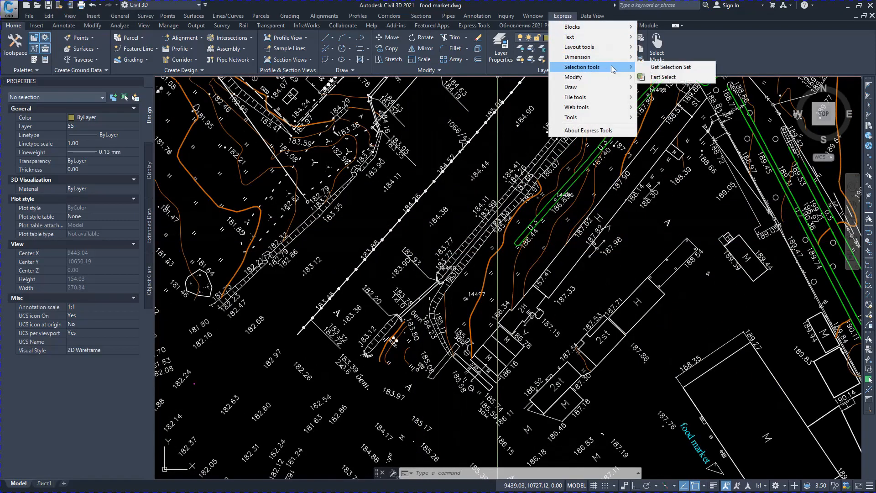
click(660, 78)
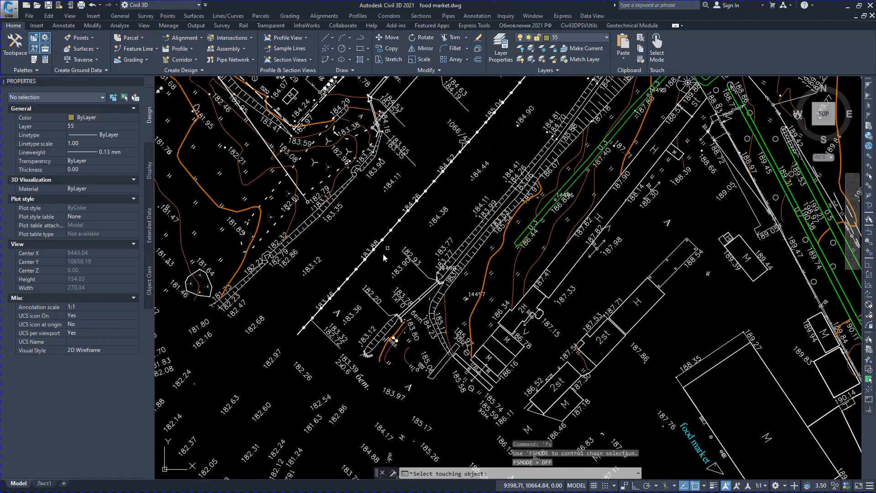
click(362, 268)
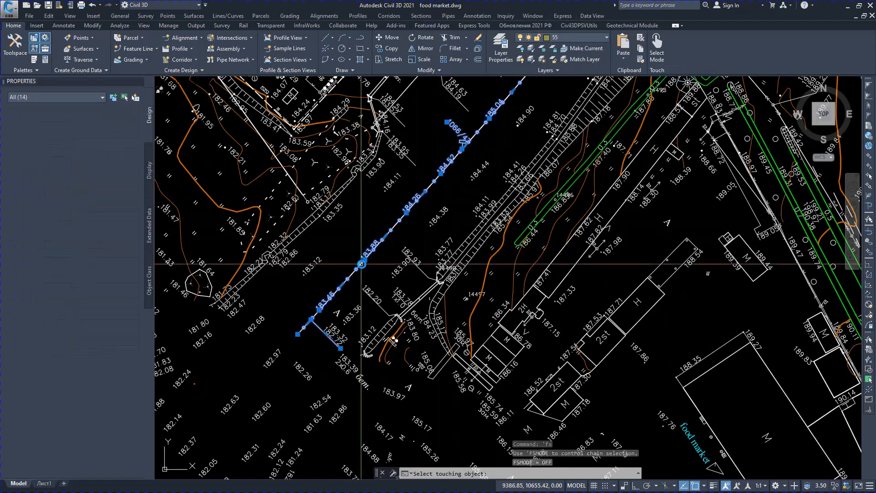
scroll(365, 256, down, 3)
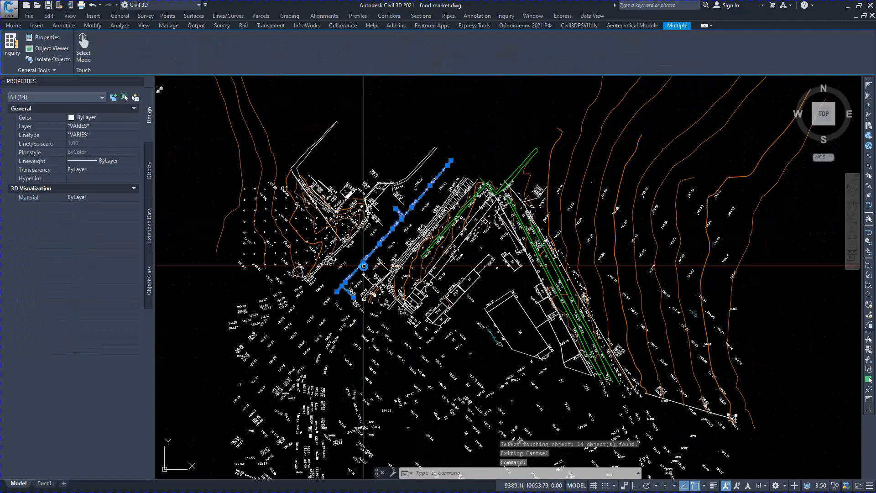
click(21, 26)
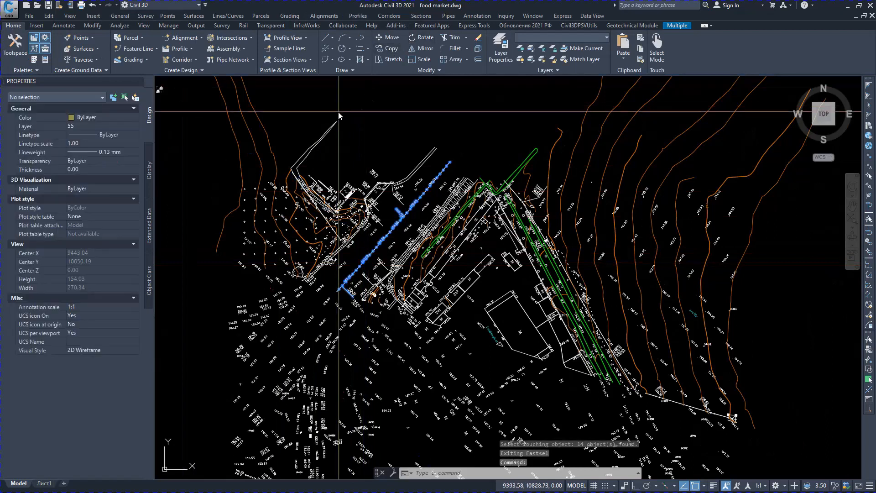
click(397, 139)
mouse_move(397, 131)
middle_down()
mouse_move(491, 295)
mouse_move(610, 421)
middle_up()
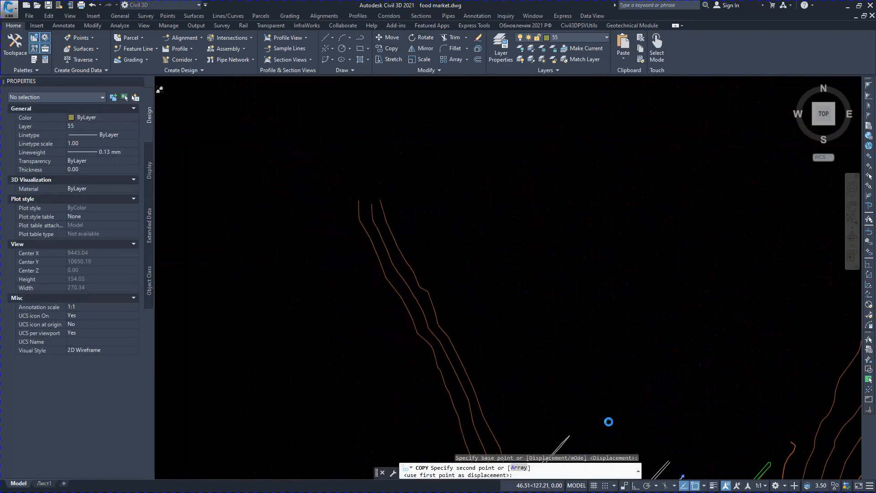
click(253, 160)
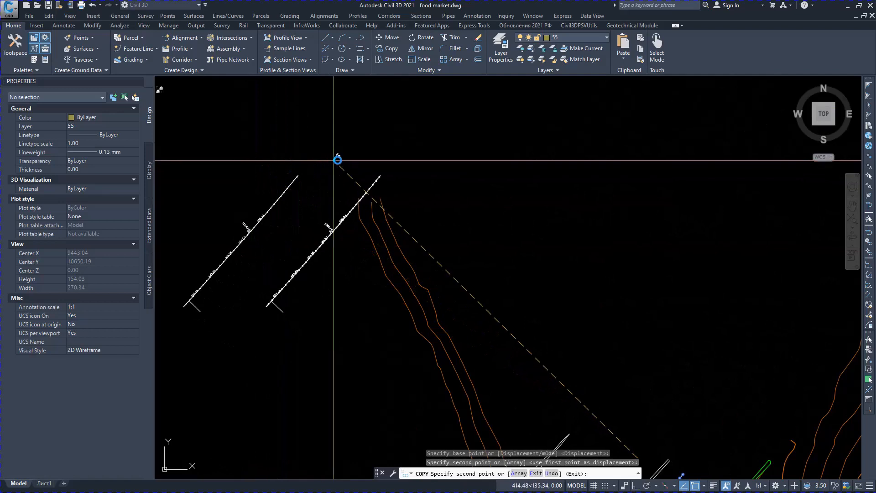
key(Escape)
Step: Extend the upper ends of the three northwestern contour lines to the copied diagonal line using AEC Extend
right_click(446, 177)
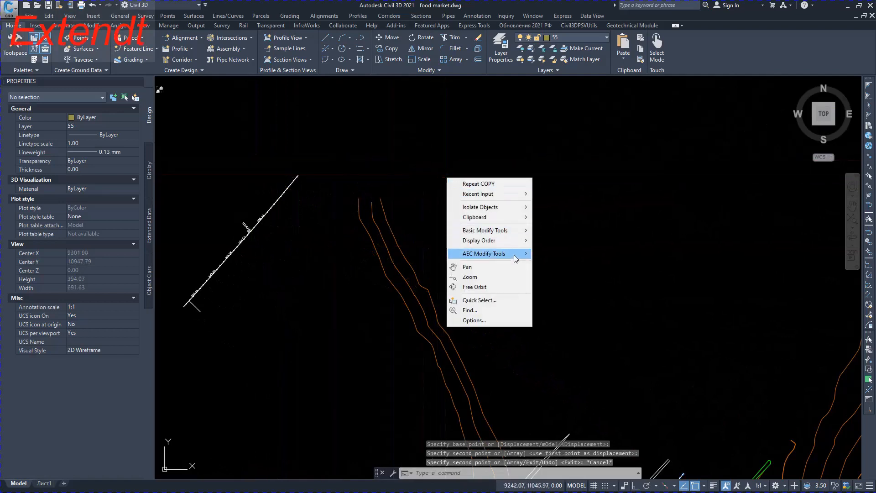
mouse_move(514, 255)
click(563, 264)
click(520, 265)
click(331, 223)
key(Return)
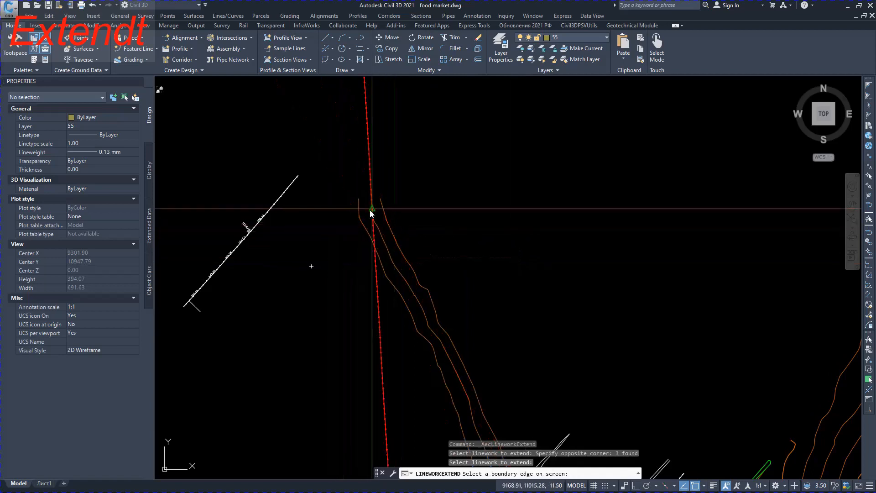
click(273, 203)
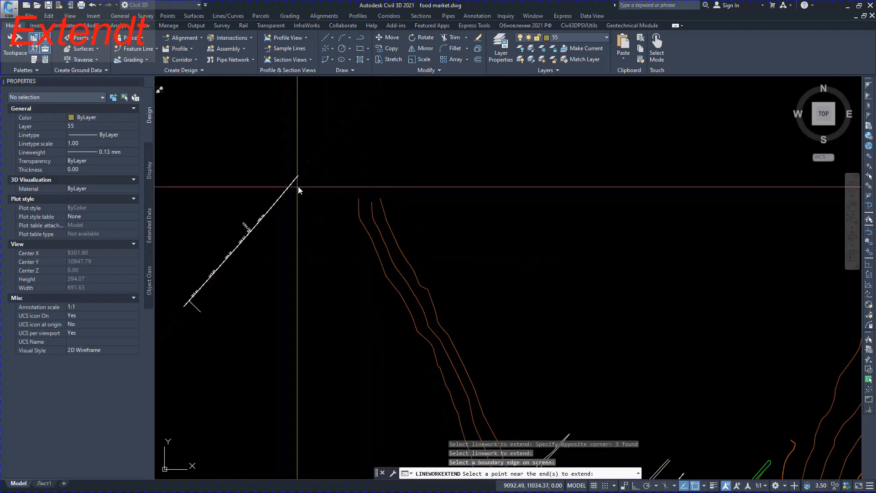
mouse_move(377, 114)
middle_down()
mouse_move(372, 195)
mouse_move(362, 195)
middle_up()
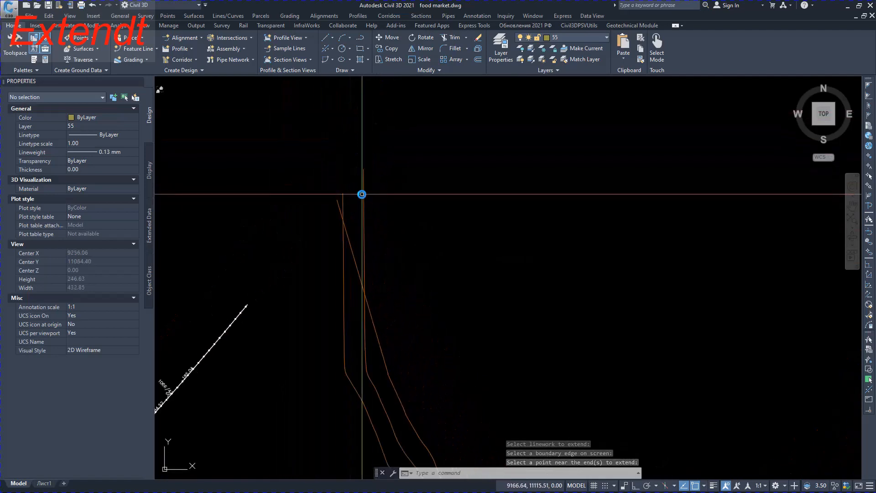
Step: Divide the window-selected linework with AEC Divide, using the dashed symbol edge beside the food market label as dividing boundary
right_click(363, 225)
mouse_move(428, 305)
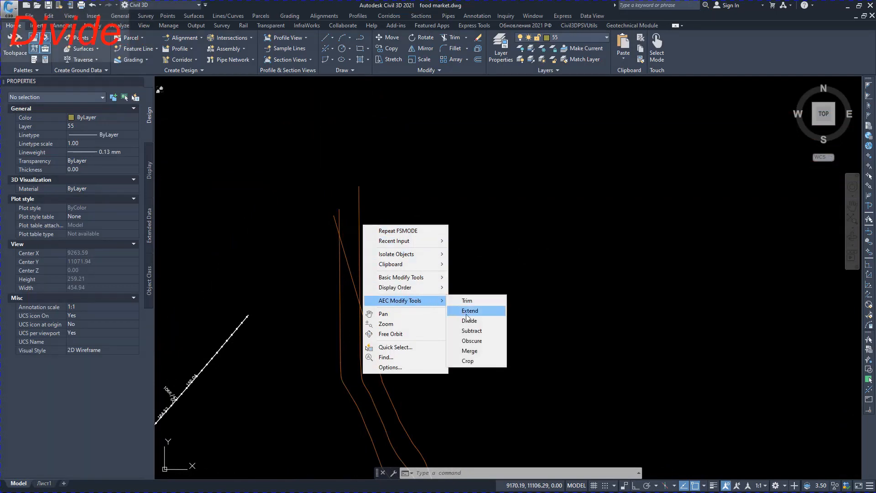
click(475, 319)
scroll(552, 326, down, 5)
mouse_move(552, 326)
middle_down()
mouse_move(458, 217)
mouse_move(459, 177)
middle_up()
click(589, 359)
click(457, 268)
key(Return)
scroll(502, 325, up, 7)
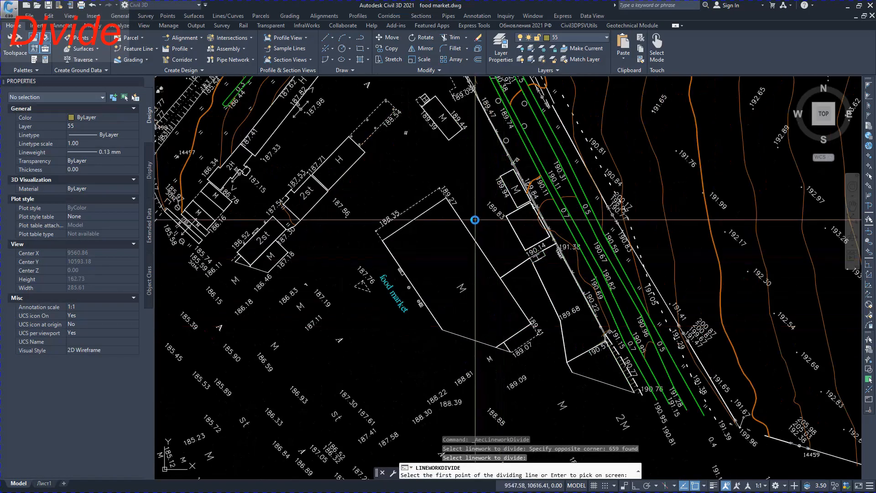
key(Return)
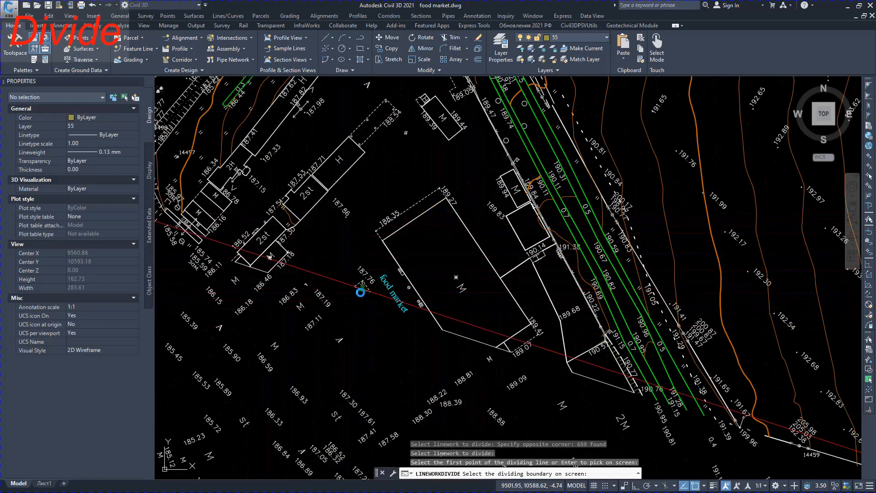
click(361, 292)
Step: Inspect the divided pieces of the food market building outline and the tower block by selecting each part
click(457, 333)
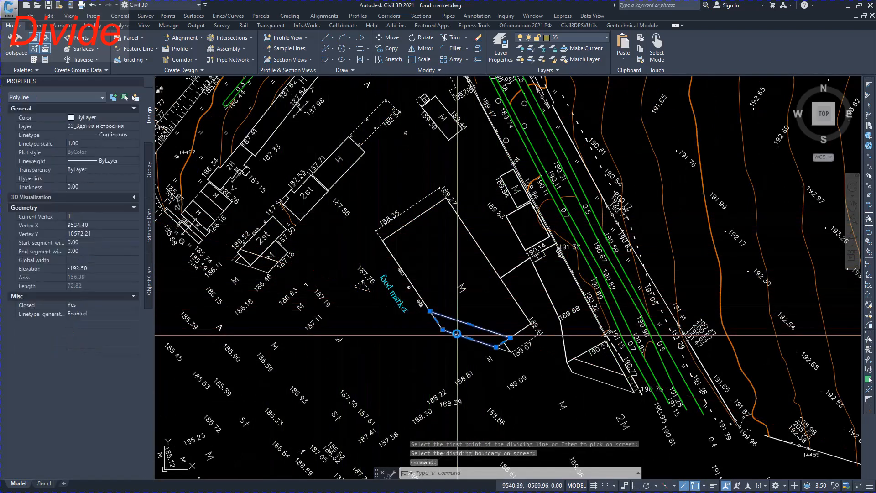
click(415, 289)
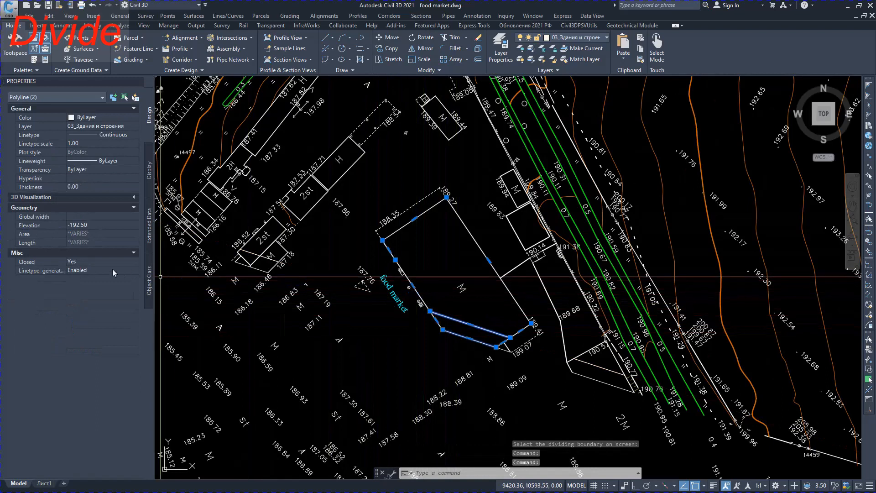
middle_drag(567, 328, 272, 188)
scroll(690, 346, up, 4)
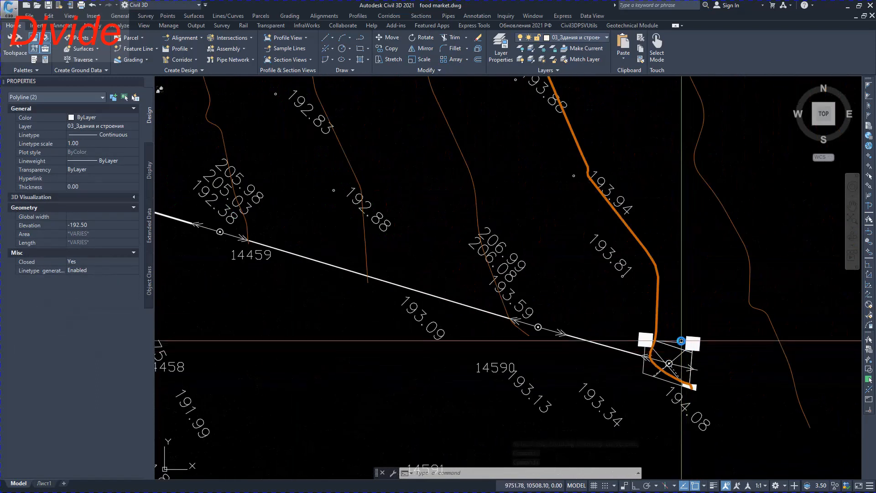
key(Escape)
click(668, 352)
click(667, 352)
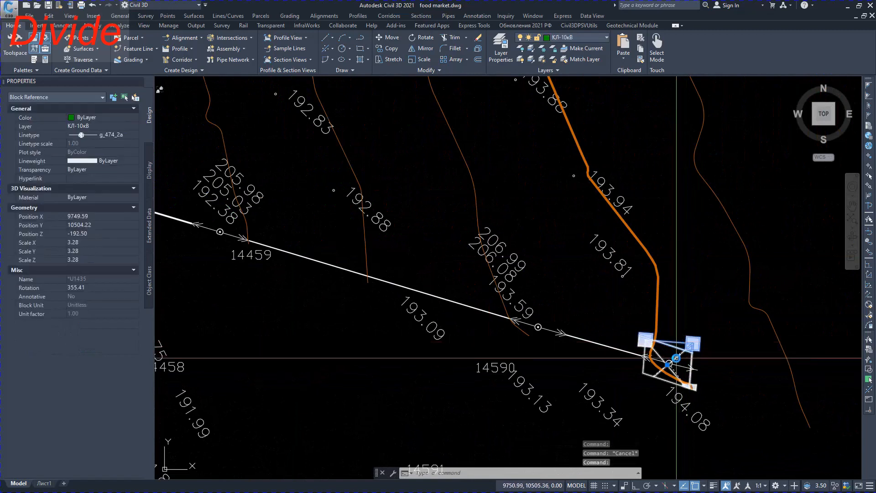
mouse_move(216, 259)
middle_down()
mouse_move(592, 344)
mouse_move(823, 424)
middle_up()
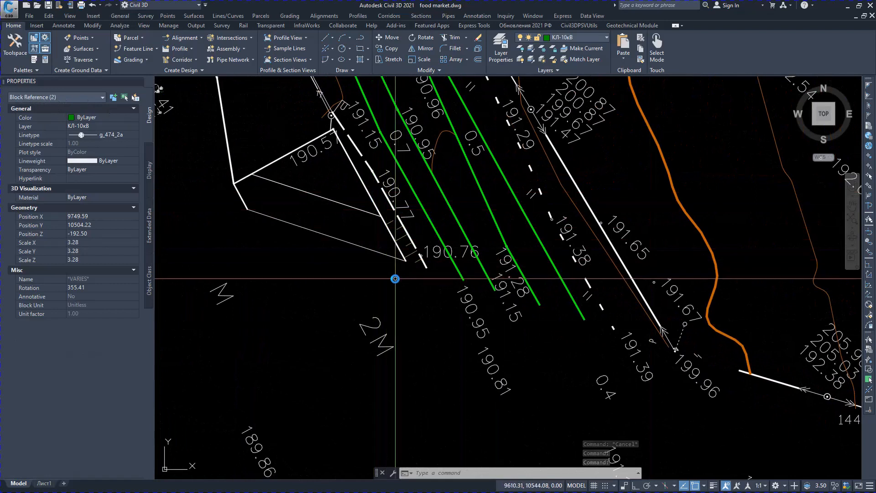
Step: Hide the spot-elevation objects throughout the plan by selecting everything similar to a sample window in the southern area with SELECTSIMILAR
scroll(397, 287, down, 6)
mouse_move(397, 289)
middle_down()
mouse_move(529, 261)
mouse_move(524, 255)
middle_up()
key(Escape)
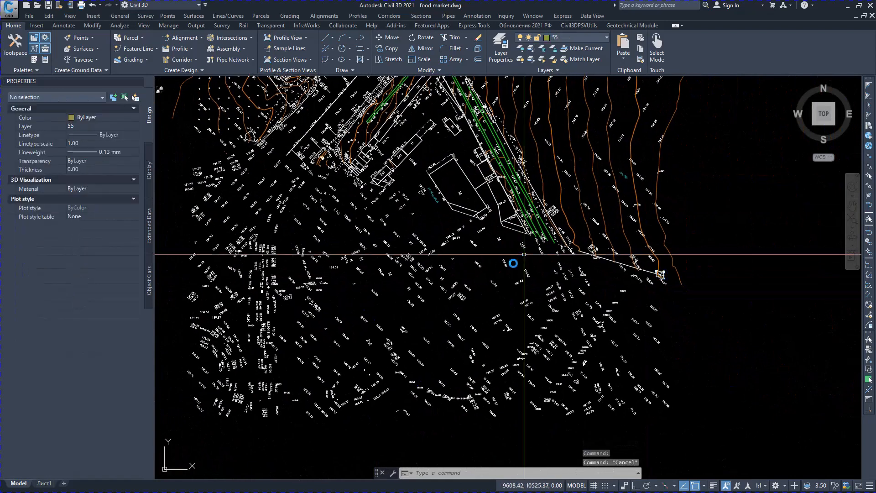
text(s)
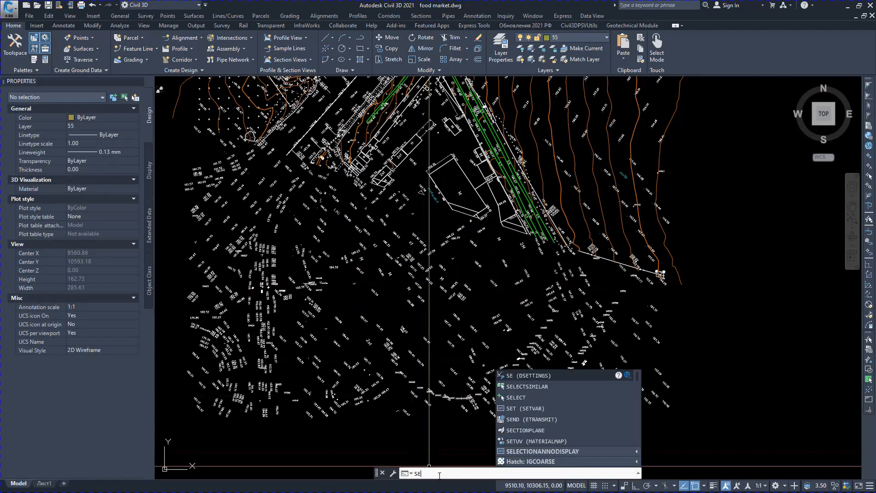
click(532, 387)
click(532, 430)
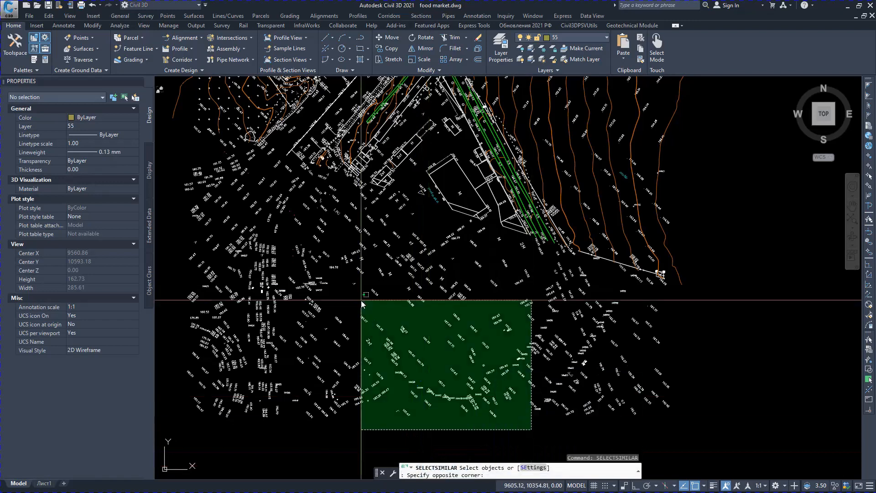
click(299, 274)
key(Return)
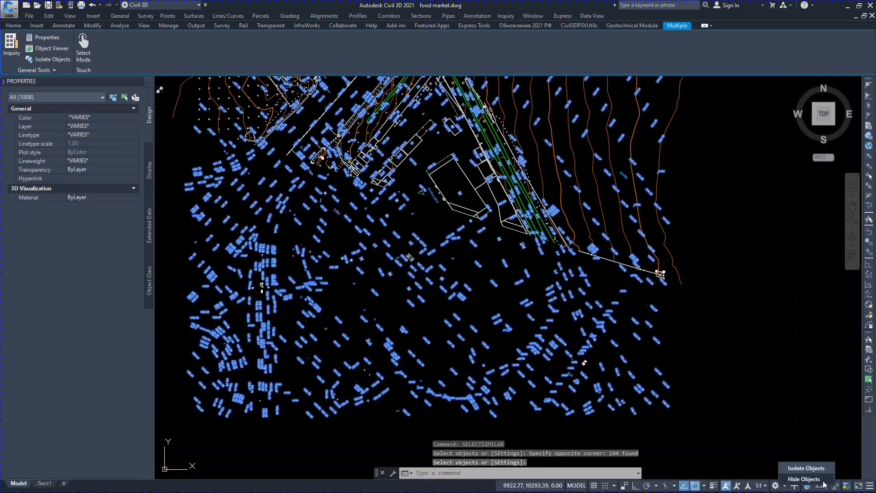
click(823, 482)
Step: Sketch a freehand open loop across the southern buildings, green utility lines and eastern contours with the SKETCH command
middle_drag(525, 280, 520, 334)
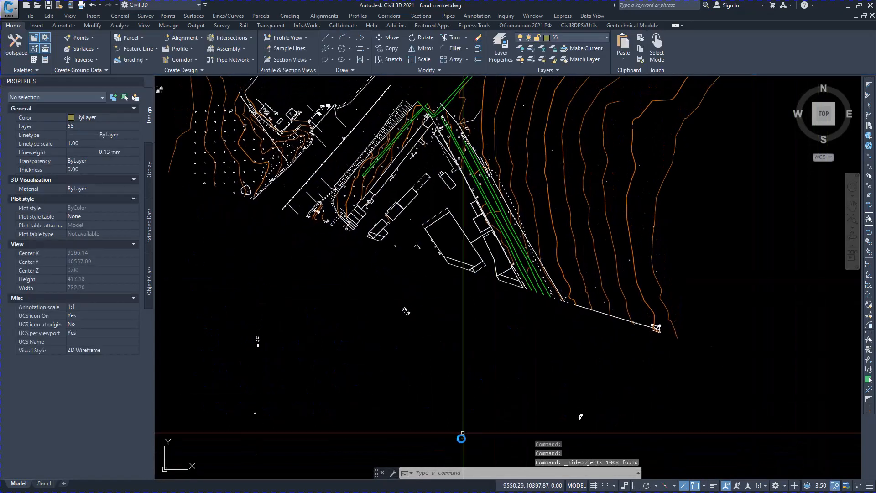
key(Return)
mouse_move(390, 273)
mouse_down()
mouse_move(425, 242)
mouse_move(491, 227)
mouse_up()
mouse_move(639, 267)
mouse_down()
mouse_move(607, 310)
mouse_move(561, 341)
mouse_move(467, 320)
mouse_up()
key(Return)
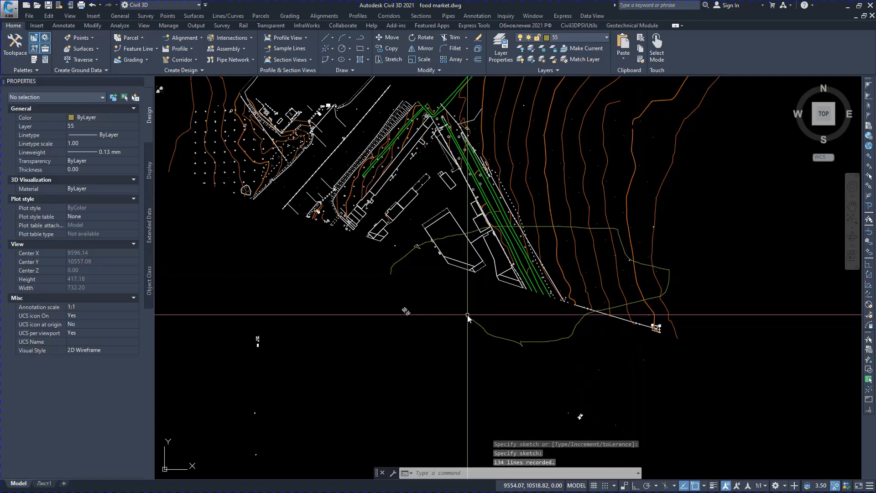
Step: Try to fast-select the sketched loop from a segment near its western end with chain selection off
click(562, 16)
mouse_move(628, 68)
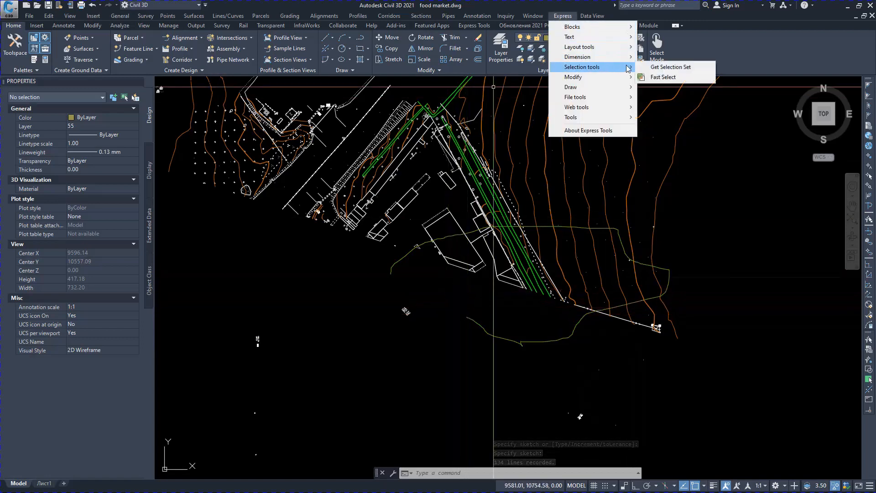
click(668, 78)
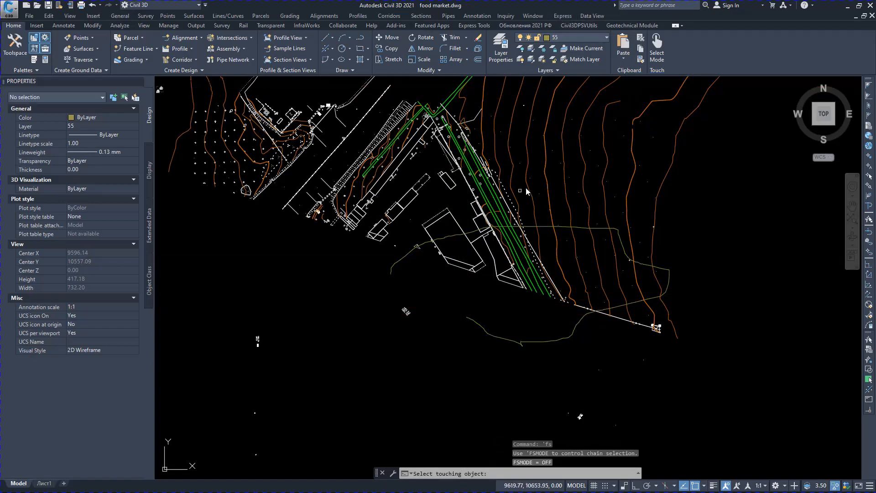
click(401, 260)
key(Escape)
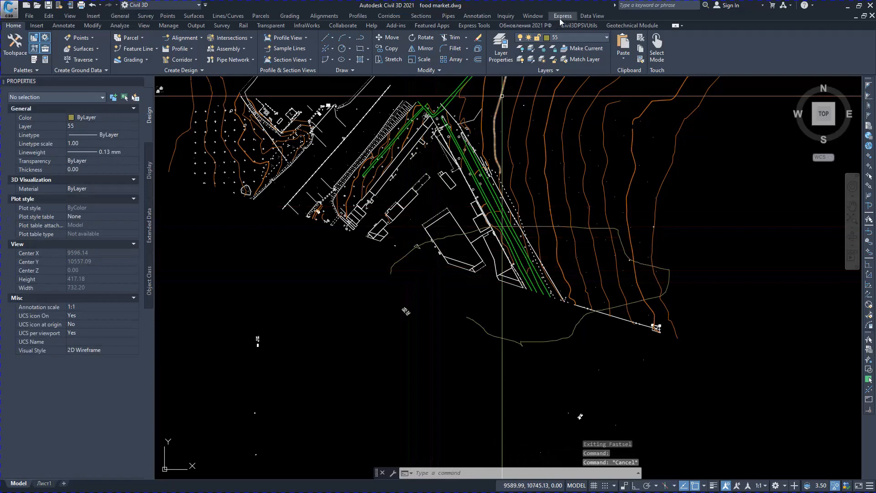
Step: Review the Fast Select mode in the command history and set FSMODE to on for chain selection
click(562, 18)
mouse_move(619, 69)
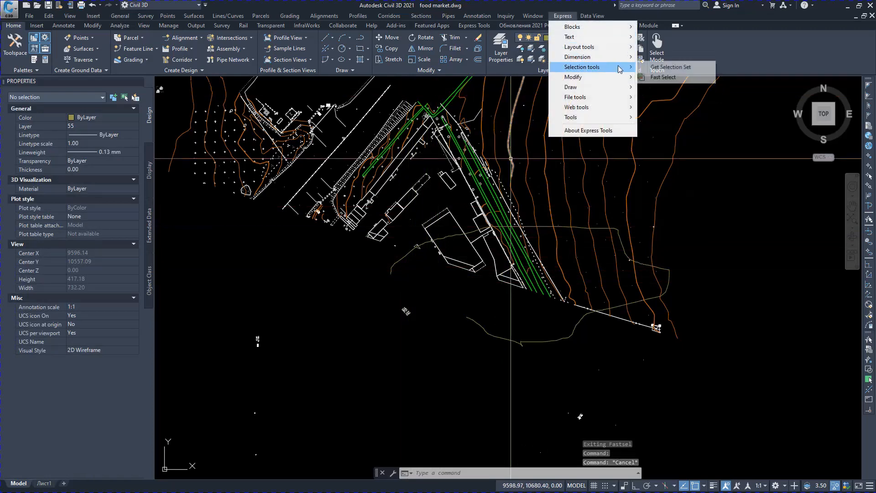
click(663, 77)
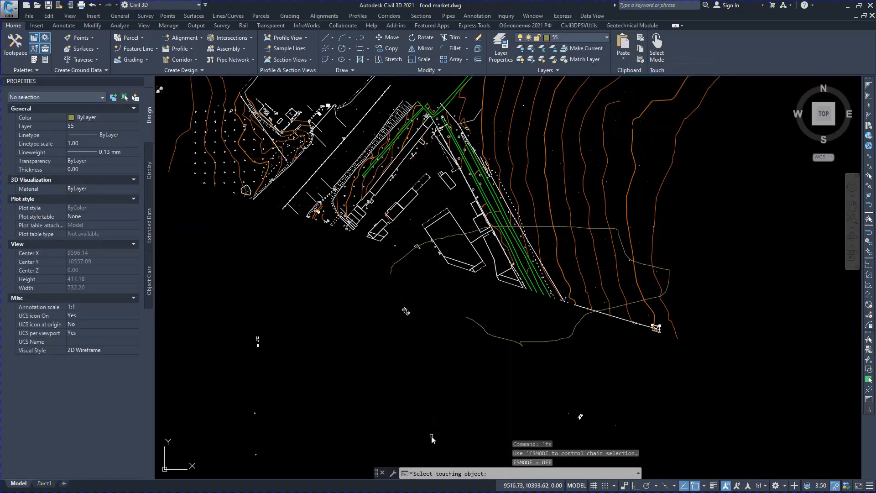
key(F2)
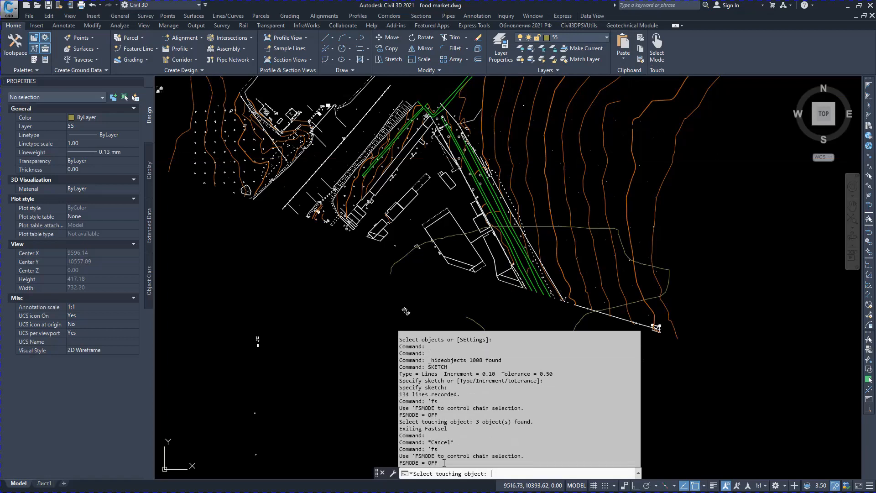
key(Escape)
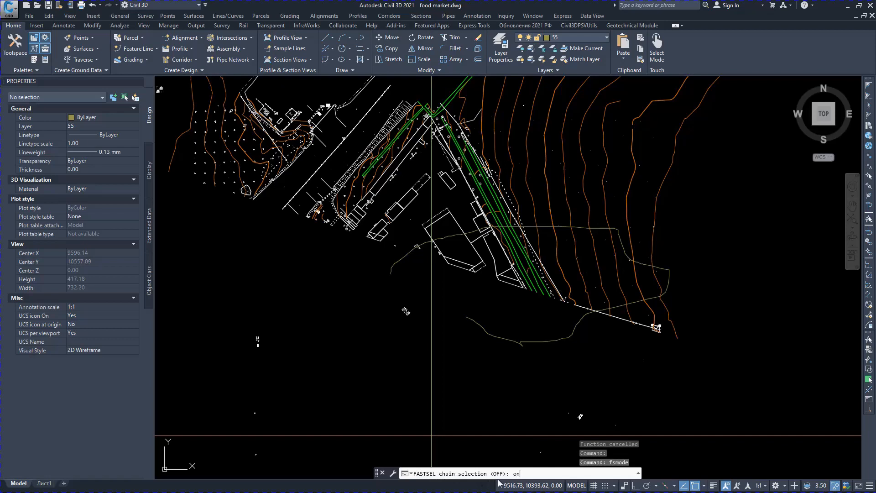
Step: Fast-select the chain of objects touching the sketched loop and join them into polylines
click(564, 16)
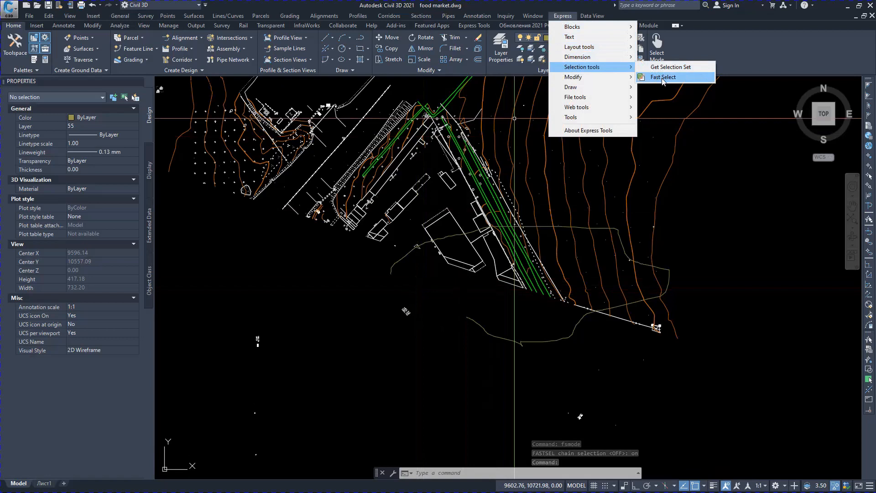
click(663, 77)
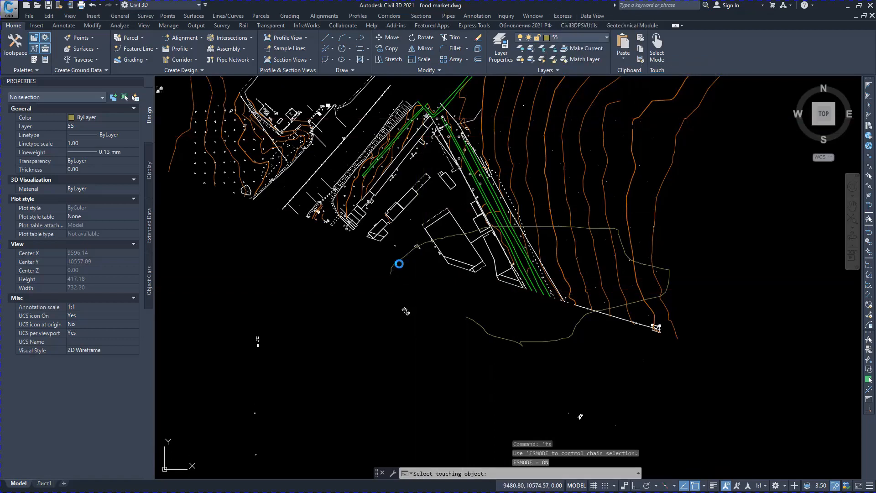
click(400, 264)
click(13, 25)
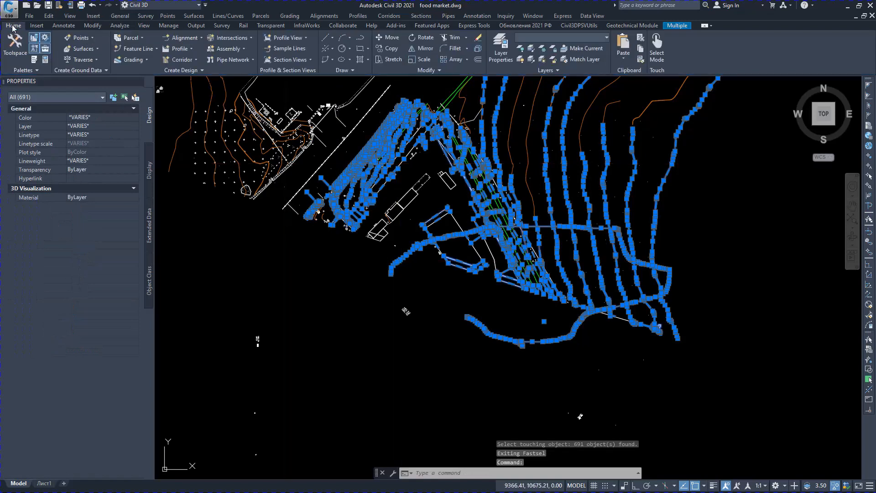
click(437, 71)
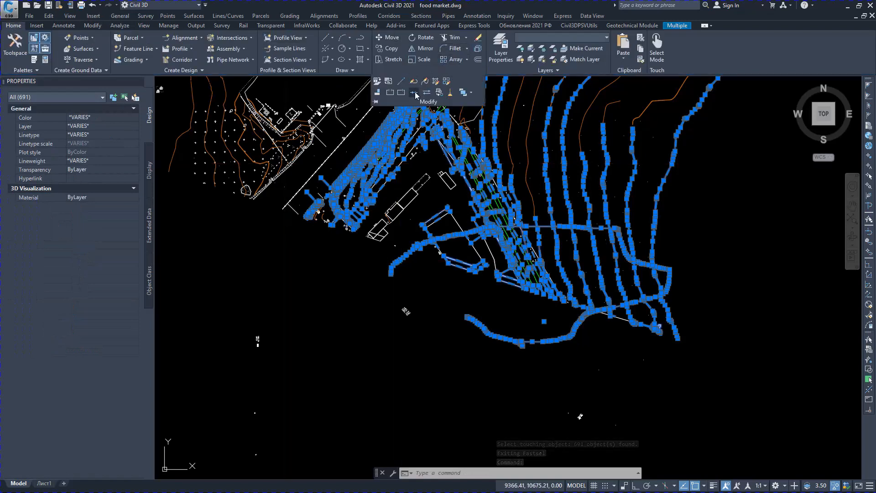
Step: Join the two separate polylines of the sketched loop at their break near the eastern contours
double_click(546, 226)
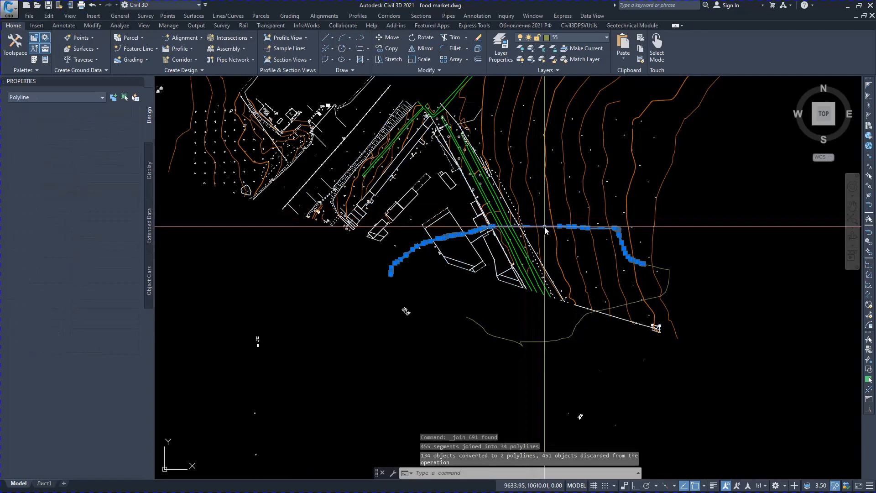
scroll(633, 263, up, 5)
key(Escape)
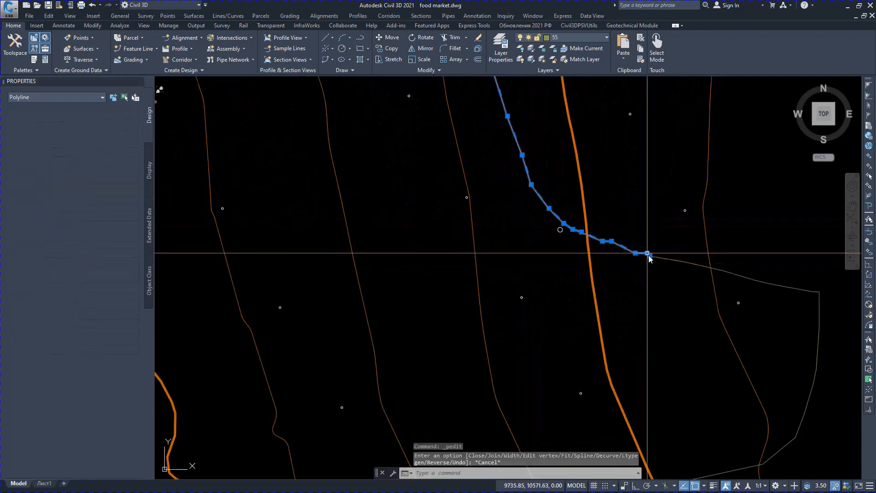
click(660, 260)
click(437, 71)
click(414, 94)
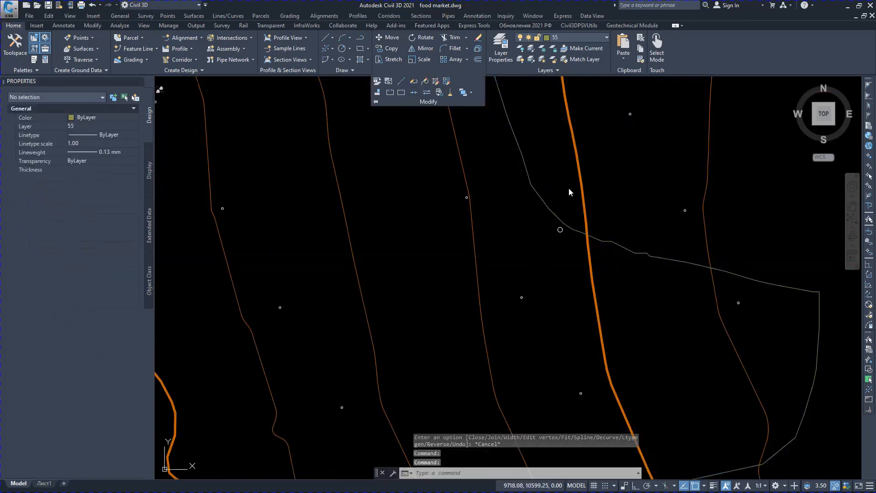
Step: Set the joined loop polyline's Closed property to Yes and clear the selection
scroll(564, 189, down, 5)
click(418, 188)
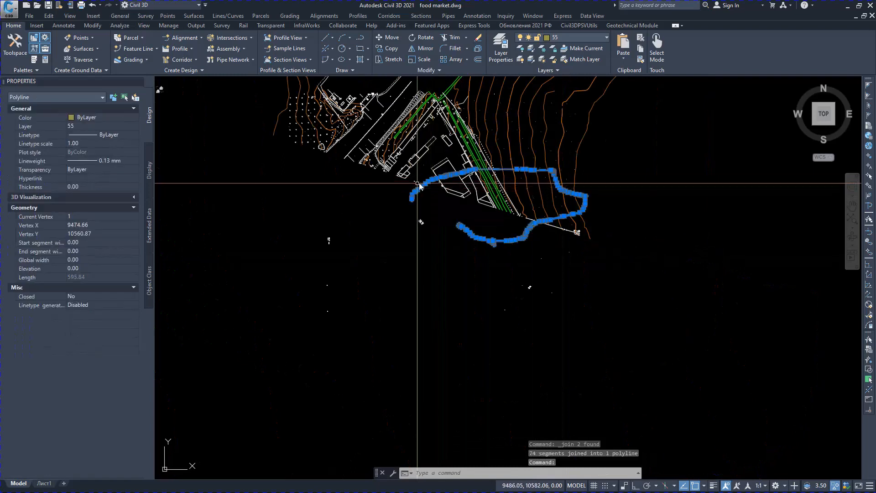
double_click(96, 297)
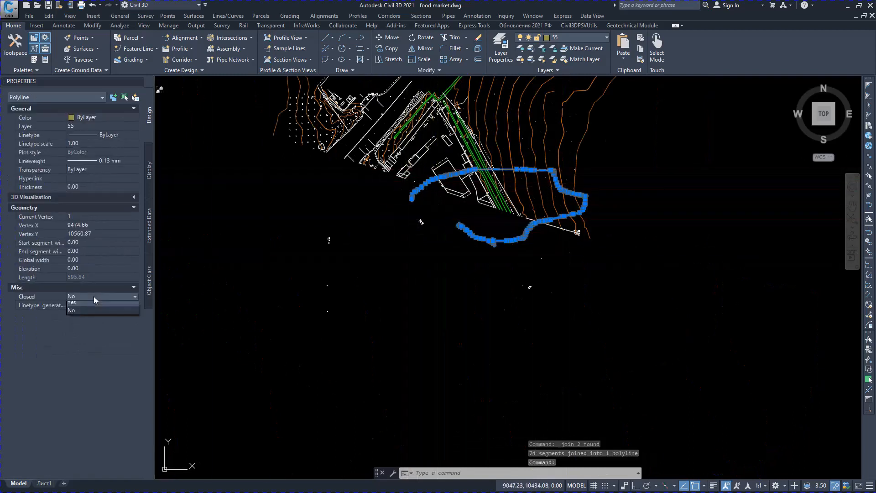
scroll(456, 219, up, 5)
scroll(409, 230, down, 4)
key(Escape)
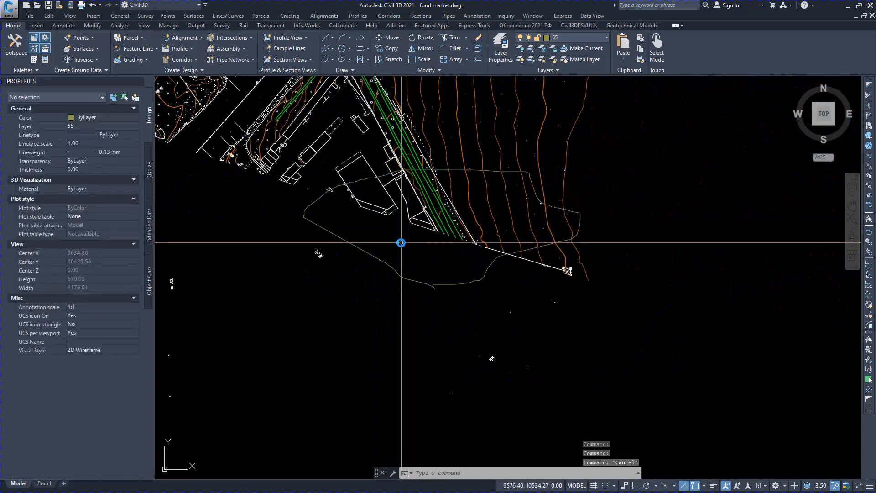
Step: Subtract the closed loop from the crossing-selected linework with AEC Subtract, excluding the loop from the source selection and answering No to erasing it
right_click(401, 242)
mouse_move(464, 322)
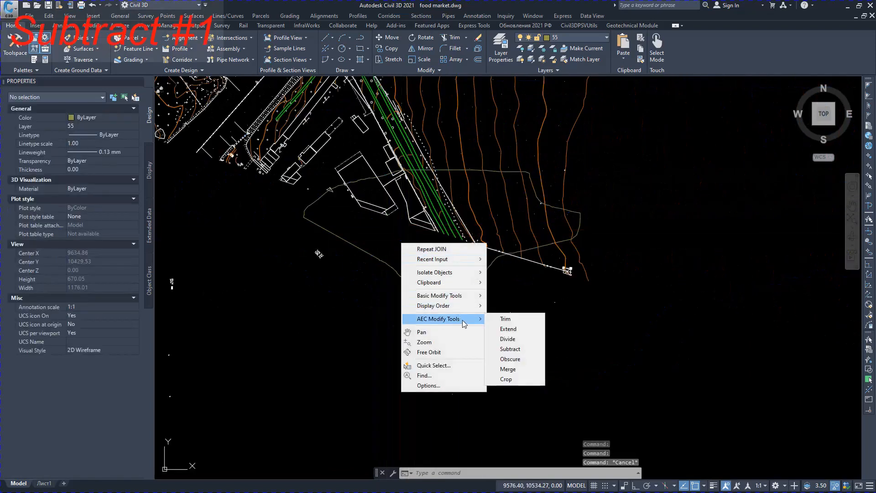
click(510, 349)
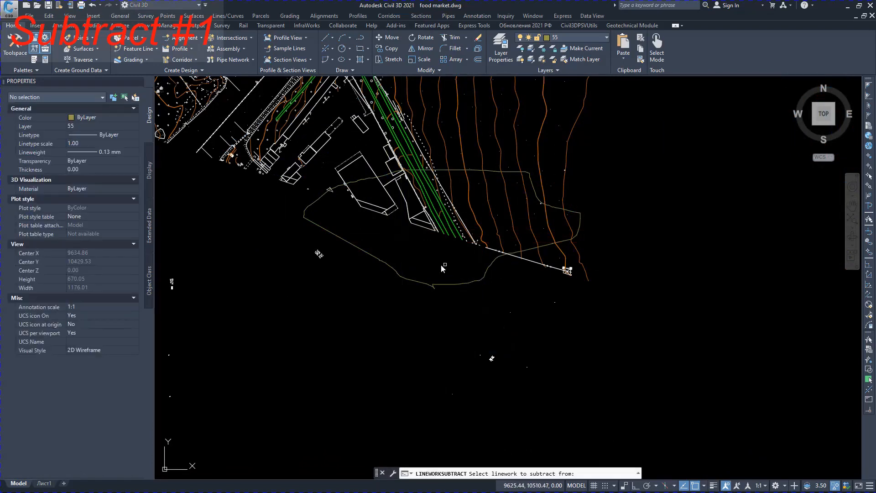
click(613, 287)
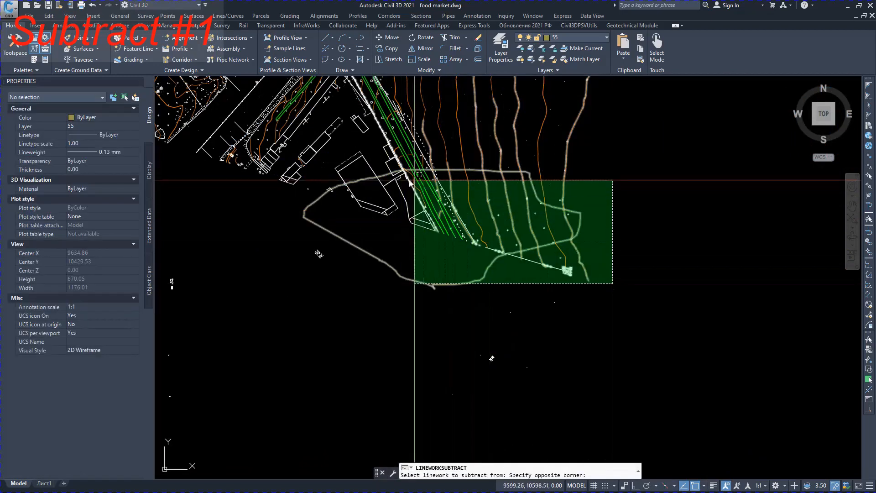
click(342, 166)
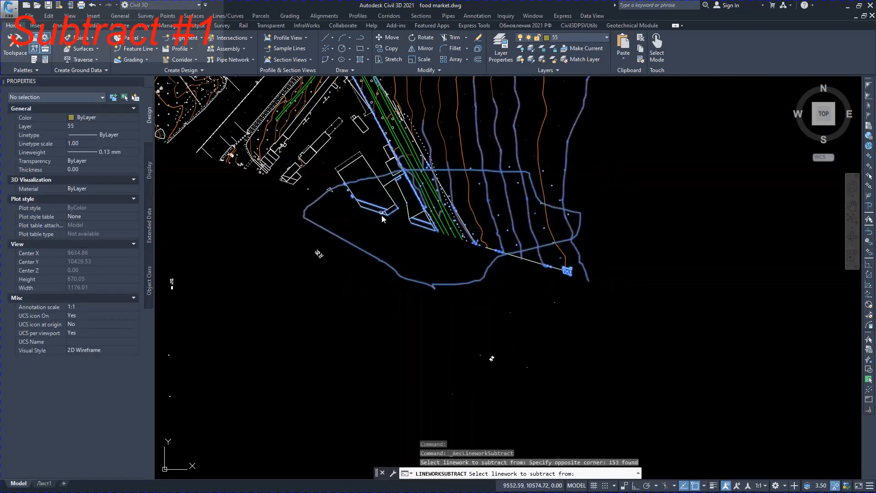
shift+click(359, 249)
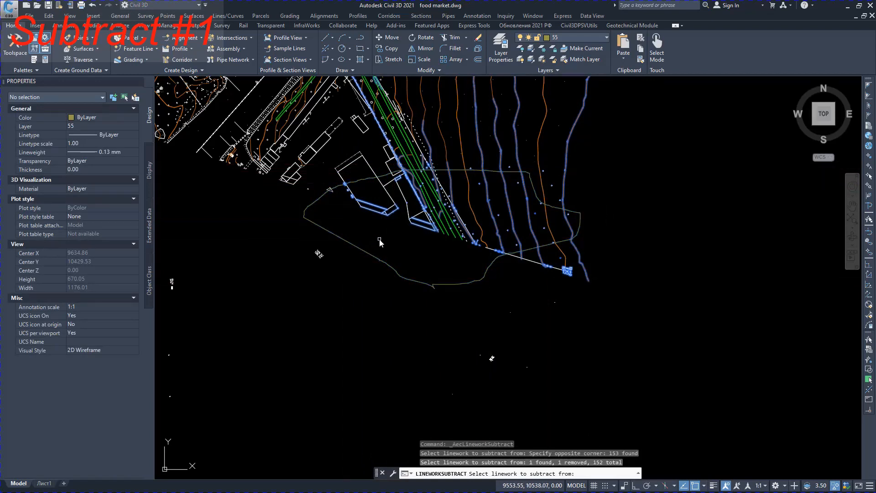
key(Return)
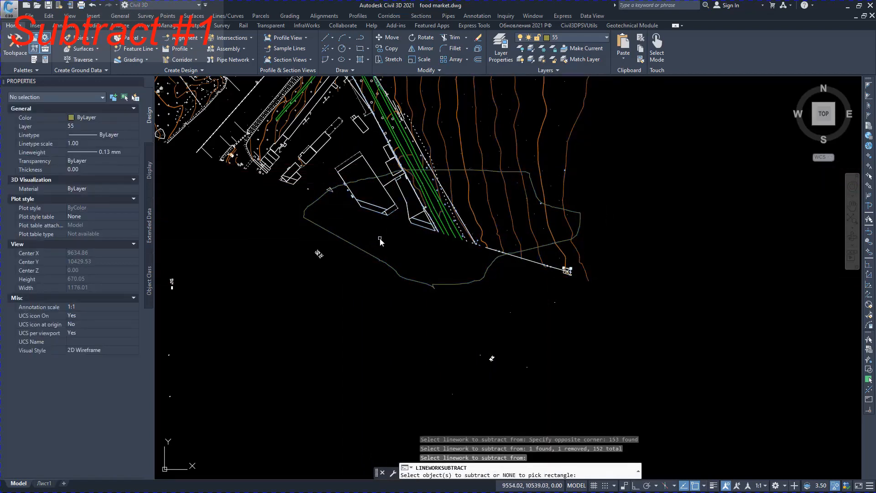
click(361, 250)
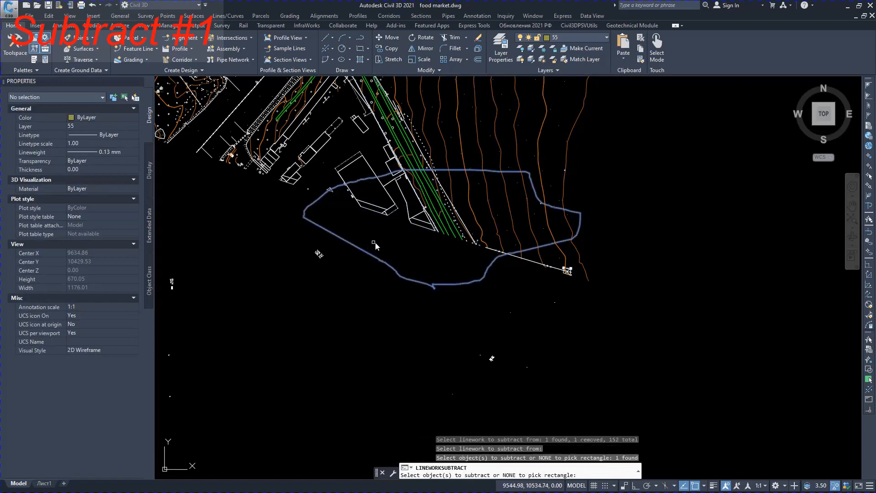
key(Return)
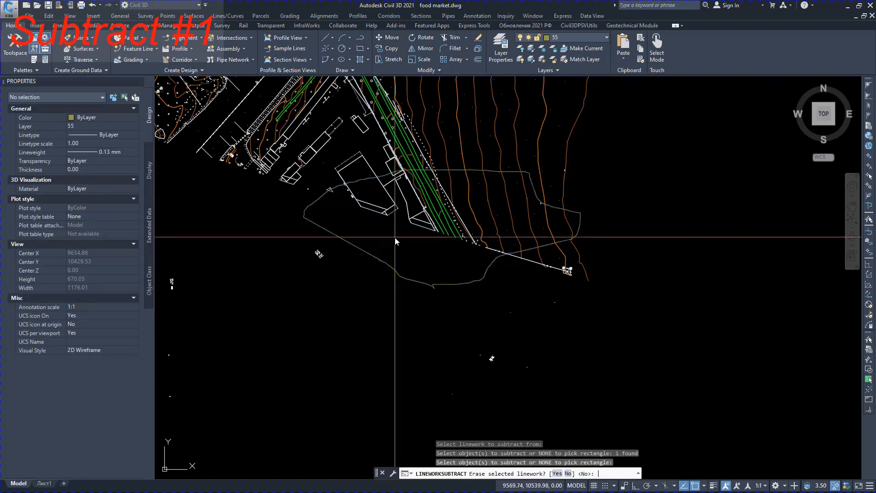
key(Return)
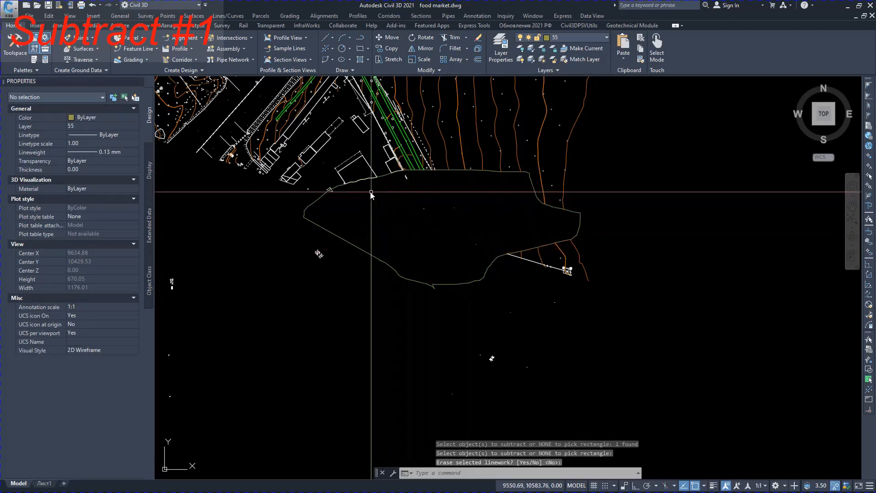
click(369, 166)
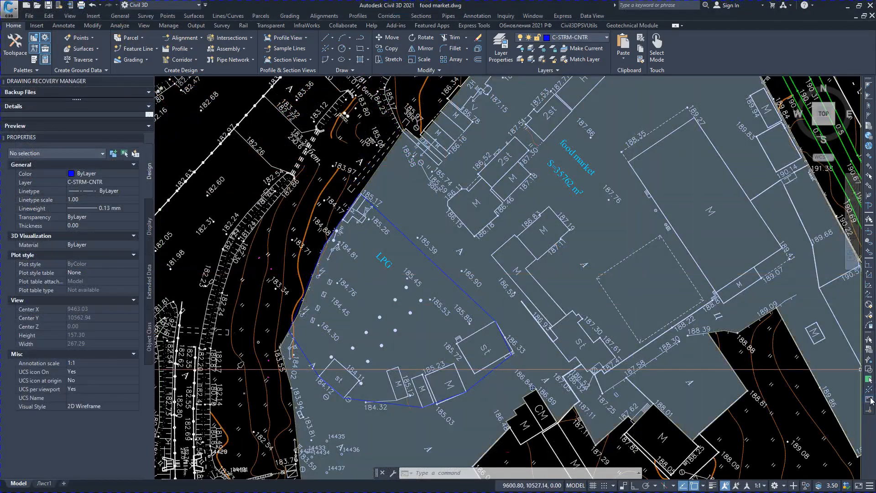
Step: Place an area text for the food market hatch beside its existing area label
click(869, 399)
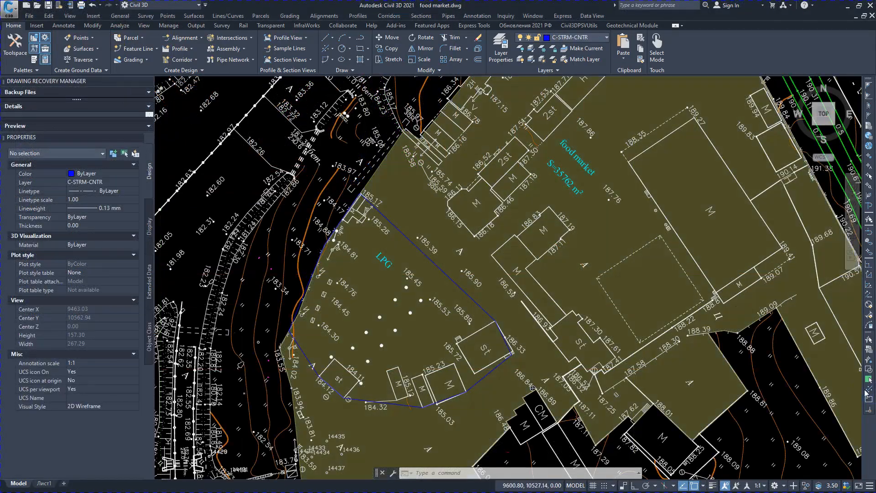
click(546, 183)
scroll(546, 184, up, 10)
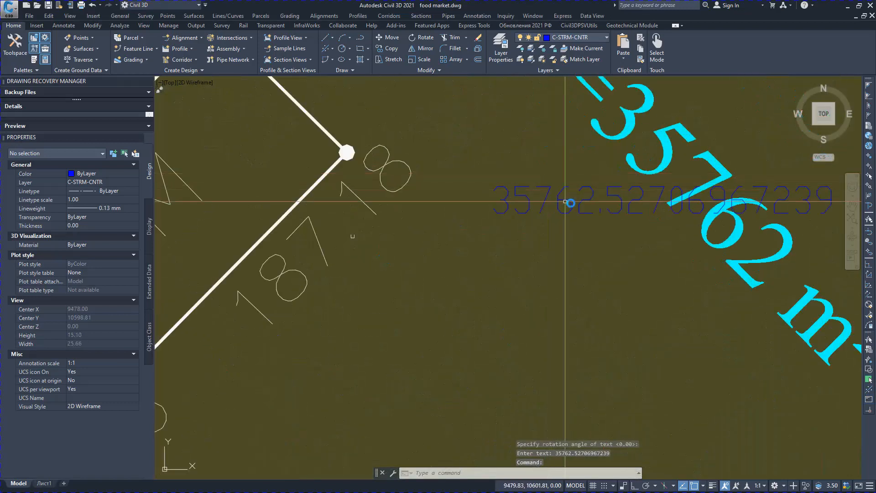
Step: Fill the closed boundary around the LPG area with a solid hatch
scroll(564, 205, down, 12)
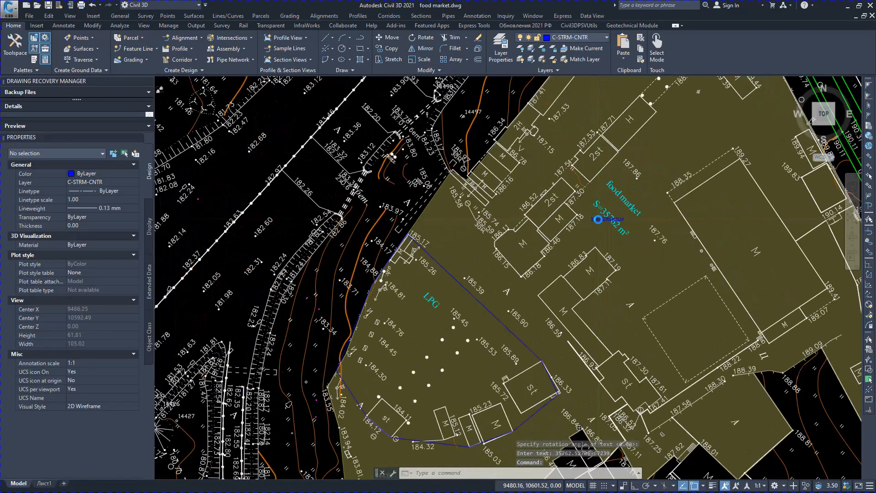
key(Escape)
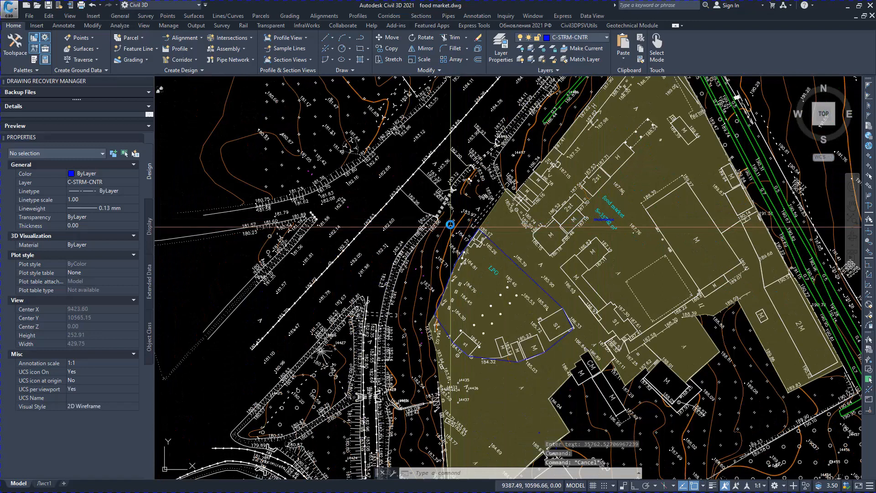
click(360, 61)
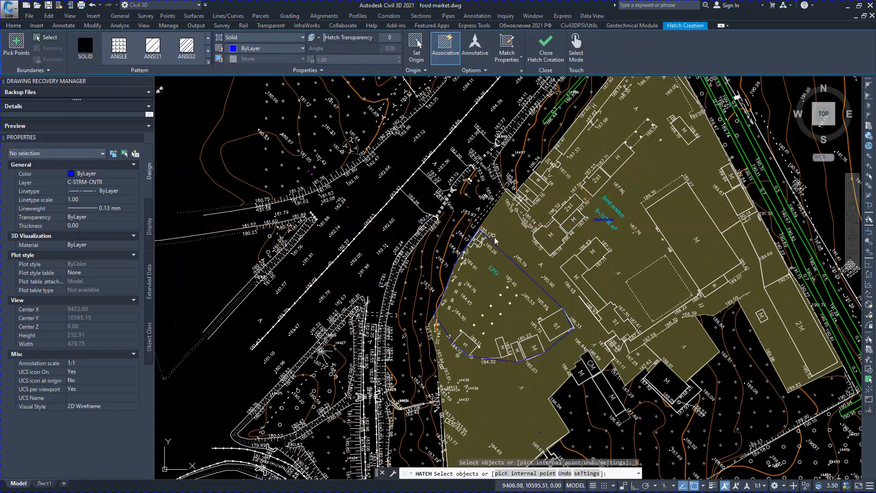
click(502, 254)
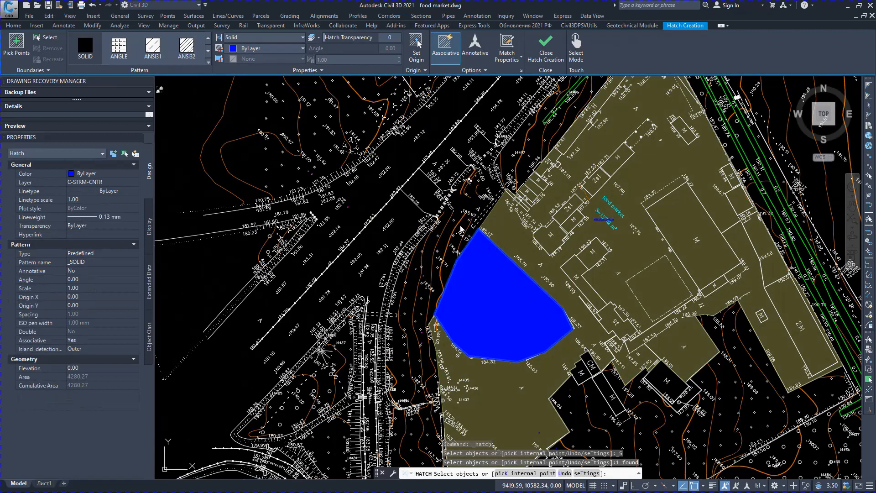
key(Escape)
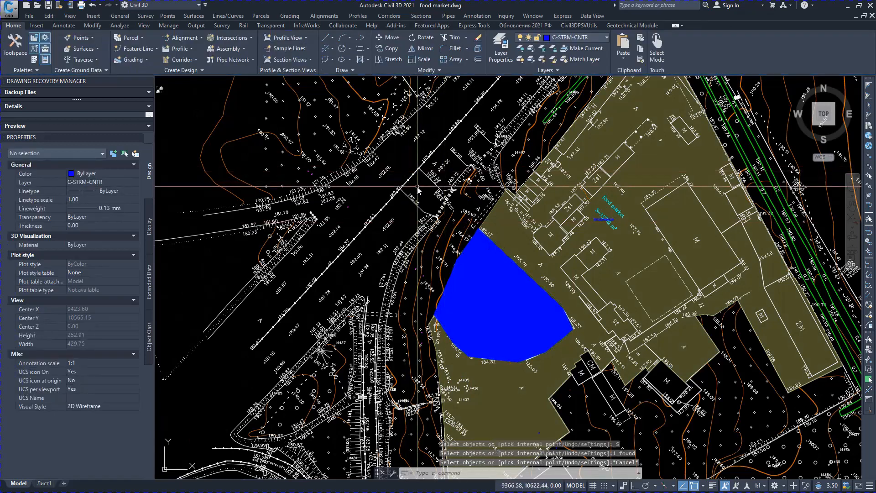
Step: Subtract the solid LPG hatch from the food market hatch with AEC Subtract, answering No to erasing the selected linework
right_click(418, 190)
mouse_move(486, 265)
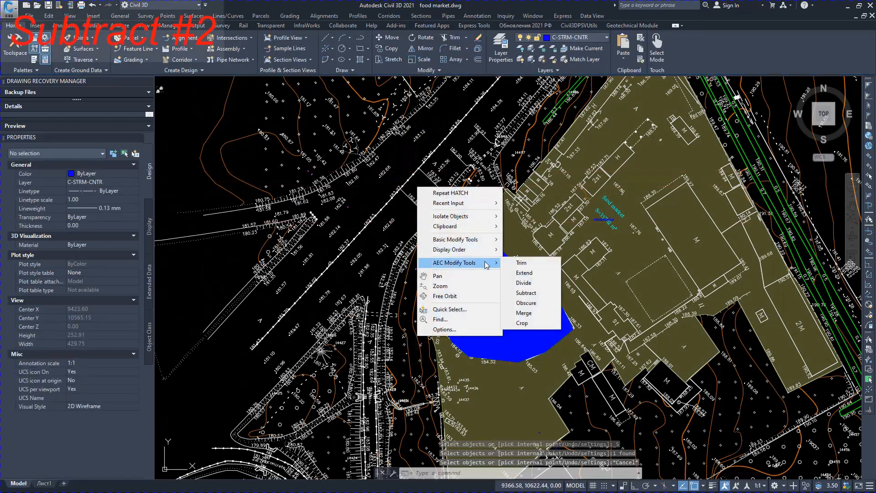
click(525, 293)
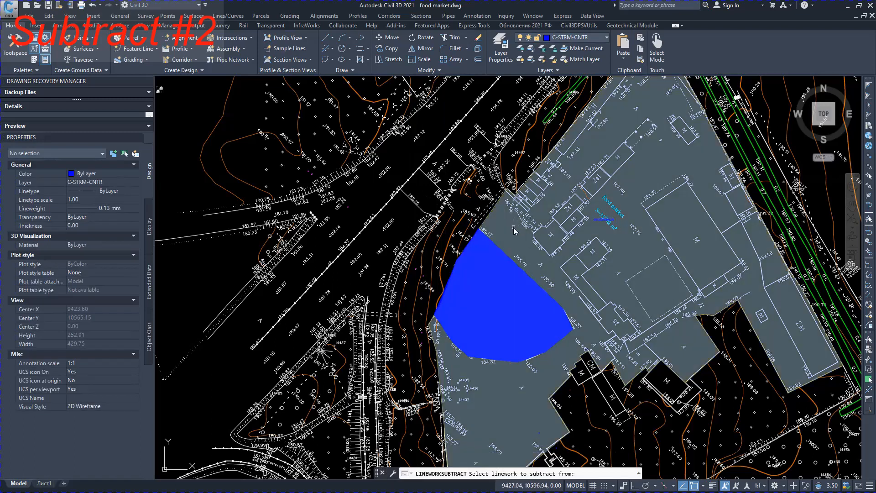
key(Return)
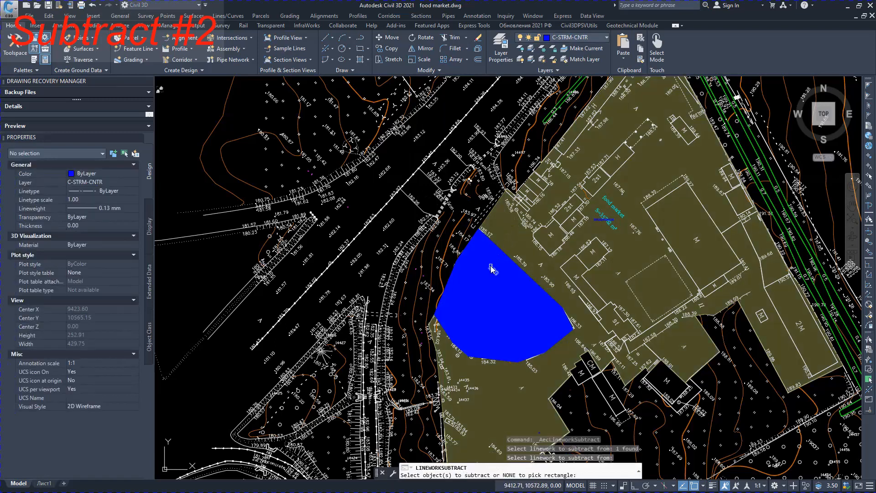
click(478, 270)
key(Return)
key(Return)
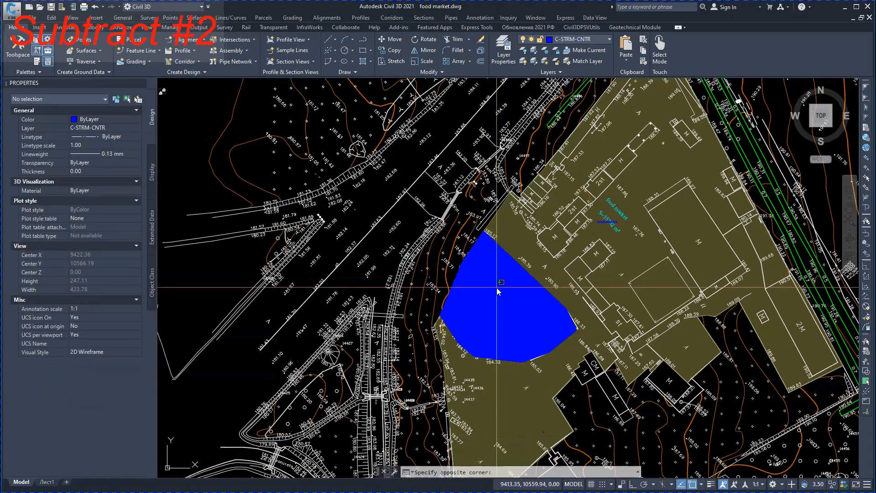
Step: Move the solid blue hatch off the LPG area onto the northwest edge of the food market hatch
click(512, 298)
click(509, 297)
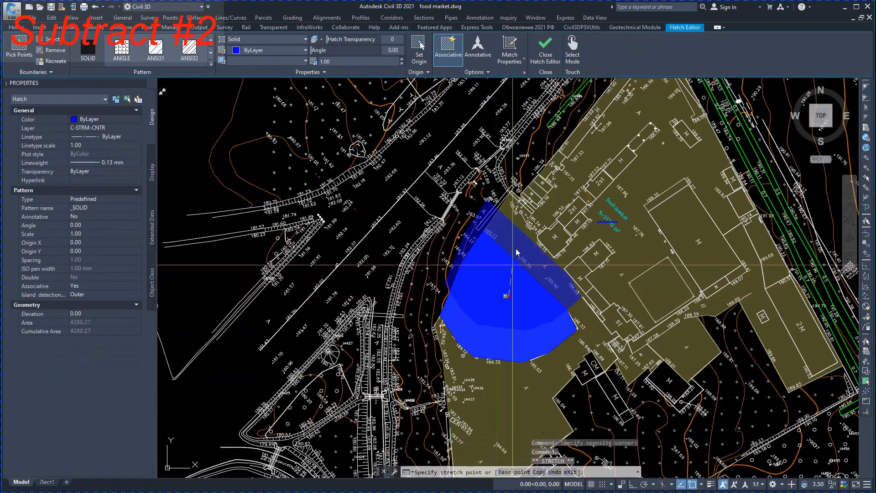
click(561, 169)
key(Escape)
Step: Copy the blue hatch twice, onto the northeast edge and the southeast corner of the food market hatch
click(545, 165)
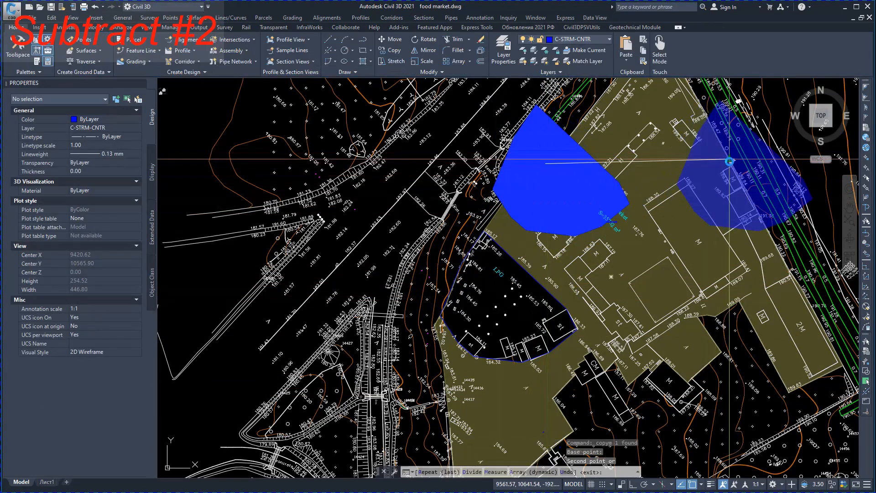
click(733, 161)
click(807, 366)
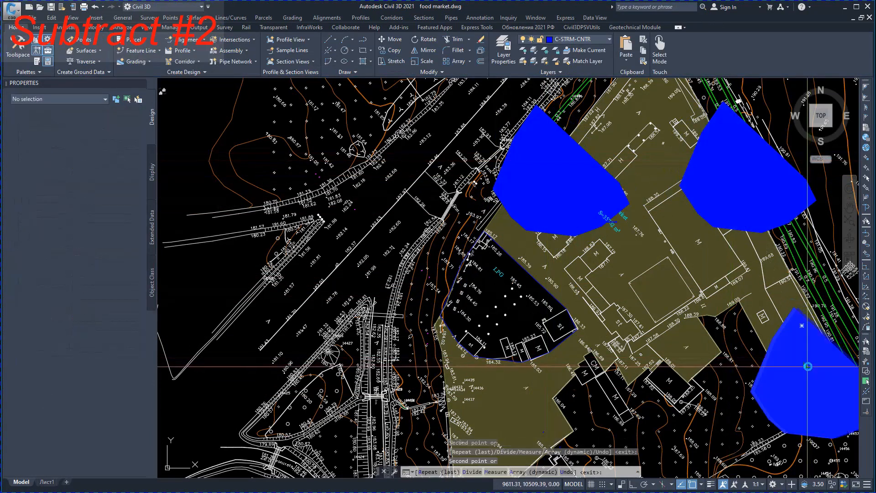
key(Escape)
Step: Merge the three blue hatches into the food market hatch with AEC Merge, answering No to erasing the selected linework
right_click(439, 133)
mouse_move(511, 209)
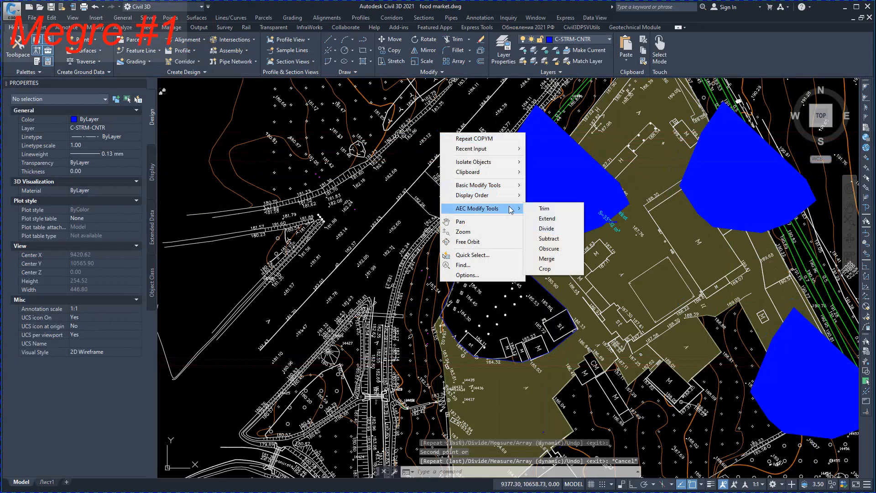
click(547, 259)
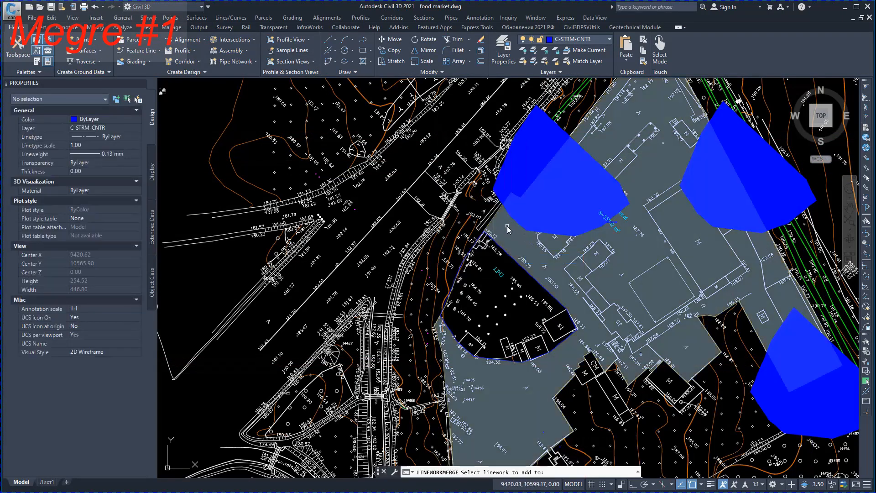
key(Return)
click(524, 147)
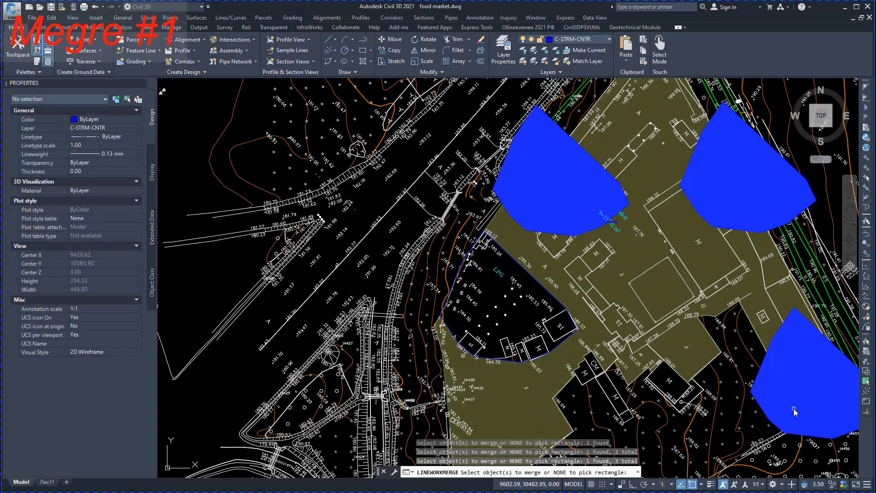
key(Return)
key(Return)
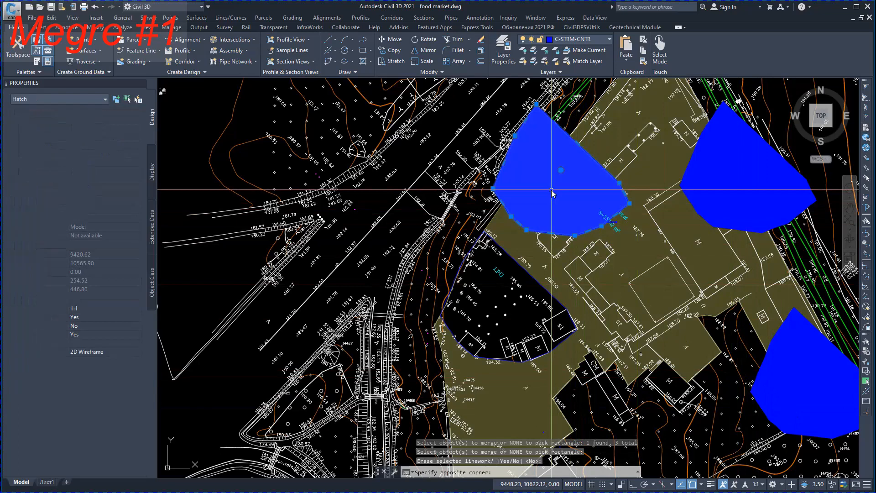
Step: Delete the two blue hatches covering the northwest and northeast edges of the food market area
click(553, 190)
key(Delete)
click(747, 172)
key(Delete)
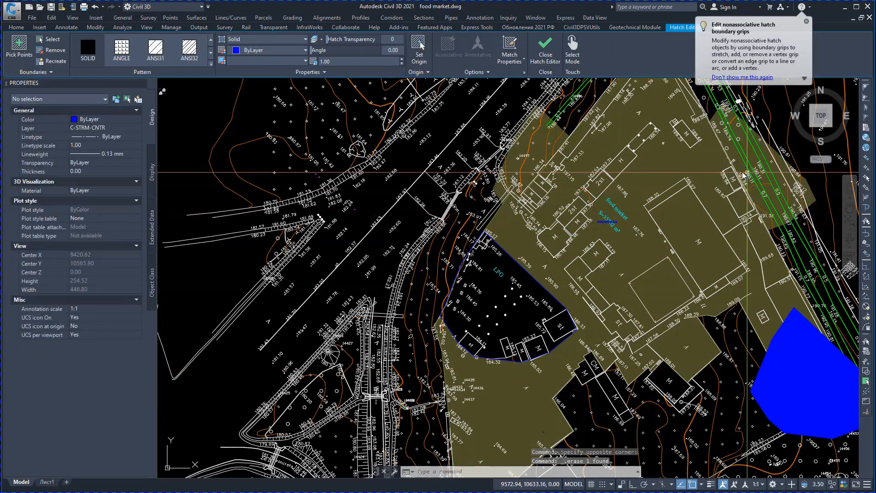
key(Escape)
Step: Move the large rectangular building outline and two smaller building outlines to the empty area east of the contours
click(666, 204)
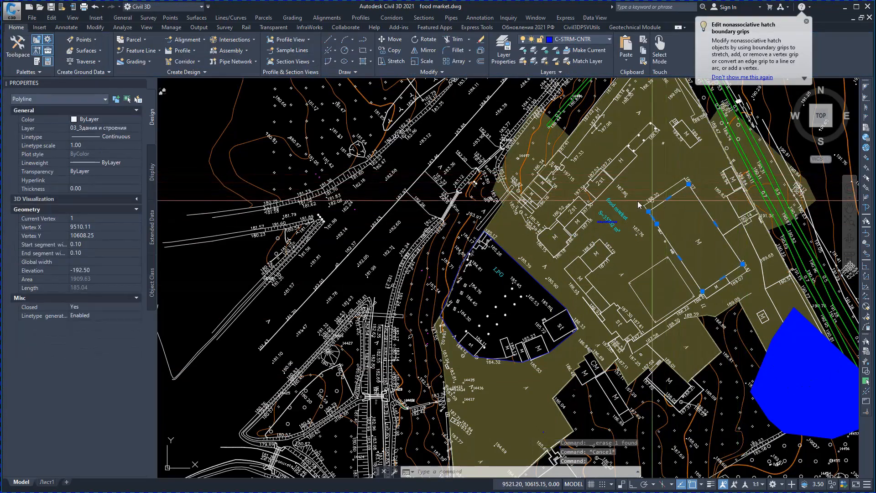
click(565, 253)
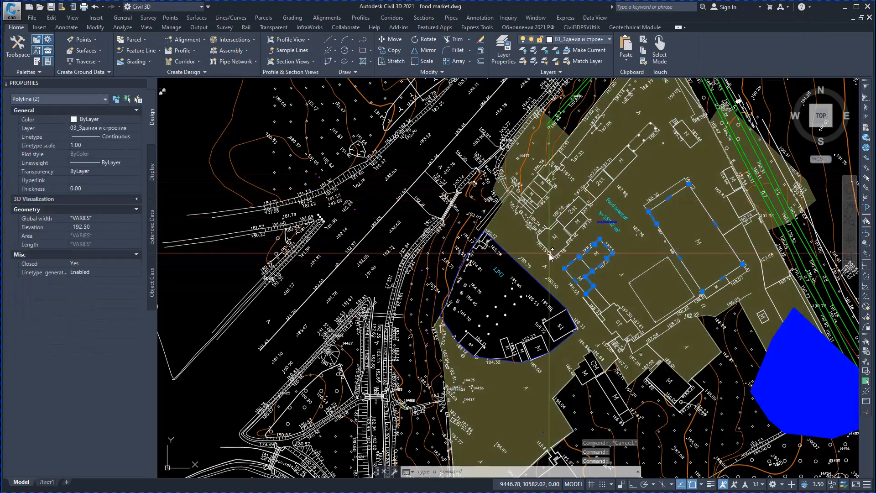
click(558, 221)
key(space)
scroll(712, 205, down, 2)
middle_drag(712, 205, 298, 242)
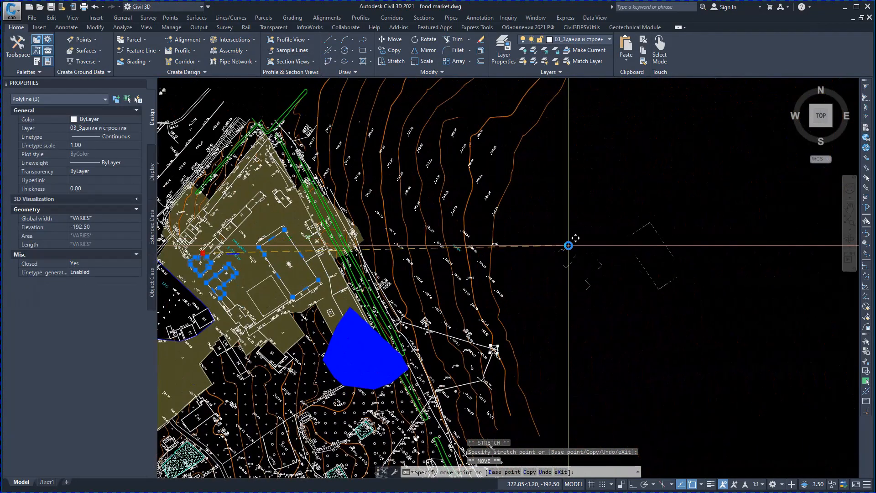
click(569, 245)
Step: Move the two smaller building outlines together so one of them meets the southwest side of the large rectangular outline
shift+click(678, 325)
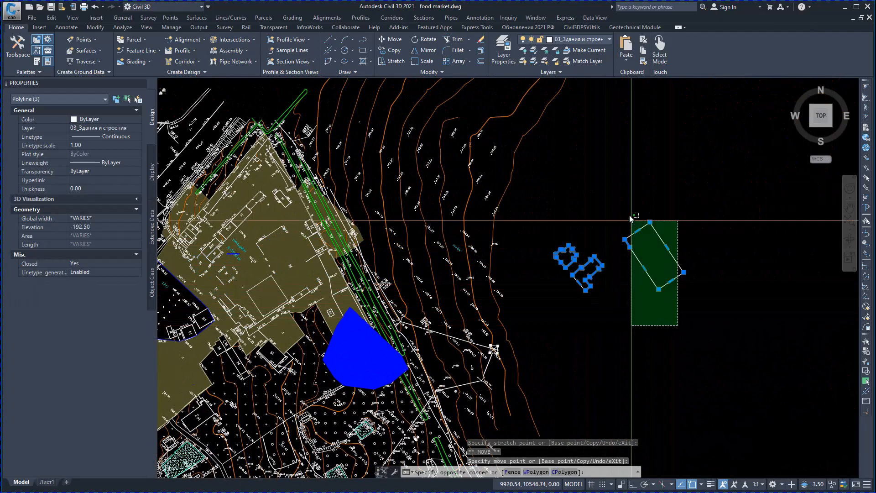
shift+click(617, 260)
click(594, 258)
key(space)
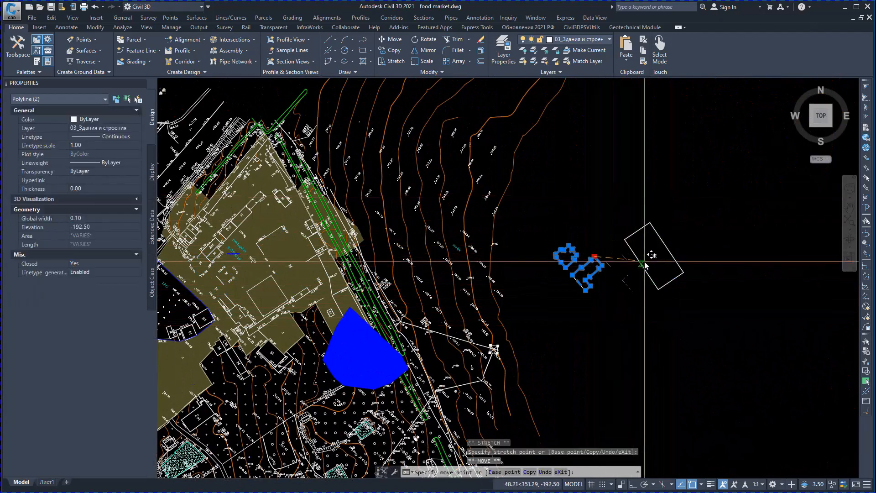
click(640, 265)
key(Escape)
Step: Move the smallest building outline so it overlaps the southwest end of the middle outline
click(606, 268)
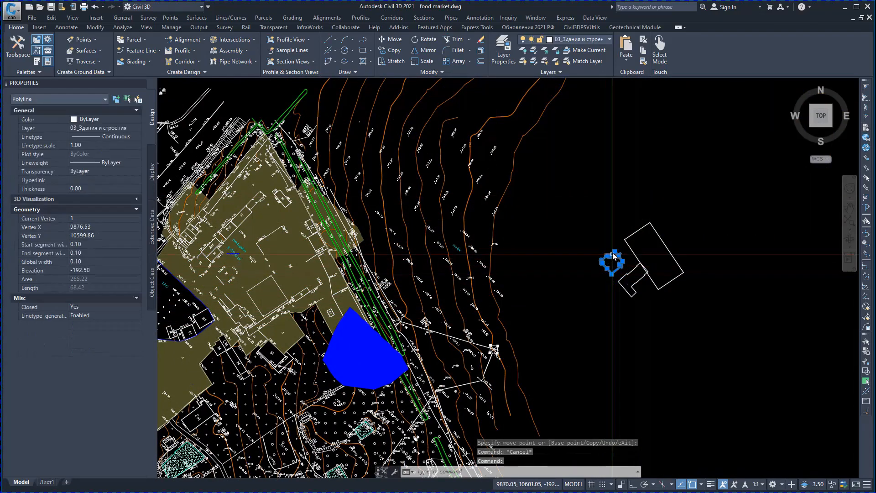
click(611, 254)
key(space)
click(623, 292)
key(Escape)
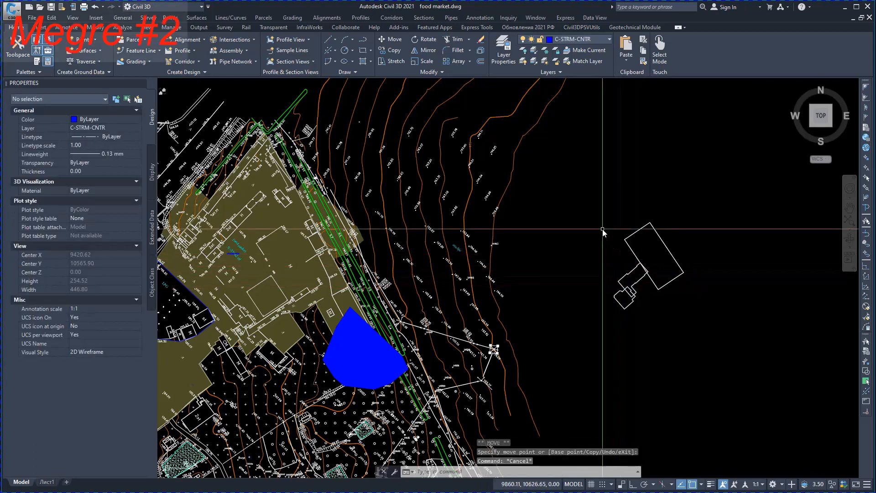
Step: Merge the two smaller building outlines into the large rectangular outline with AEC Merge, answering No to erasing them
right_click(606, 182)
mouse_move(680, 256)
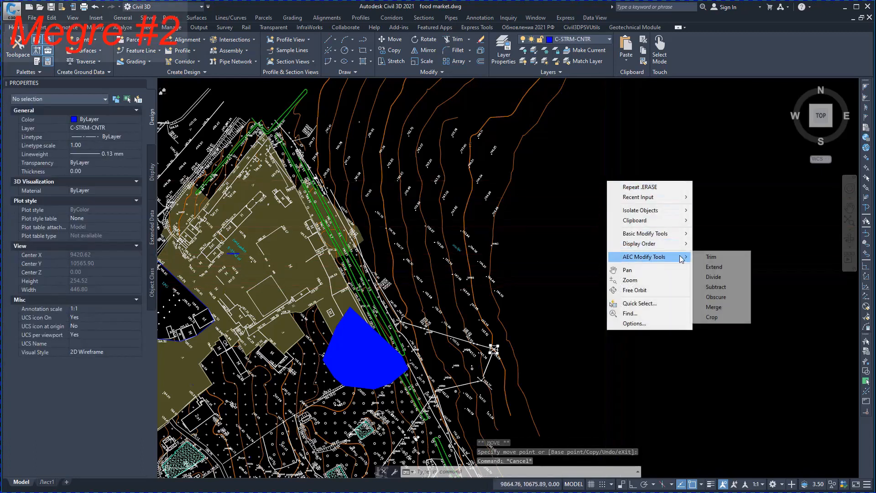
click(714, 307)
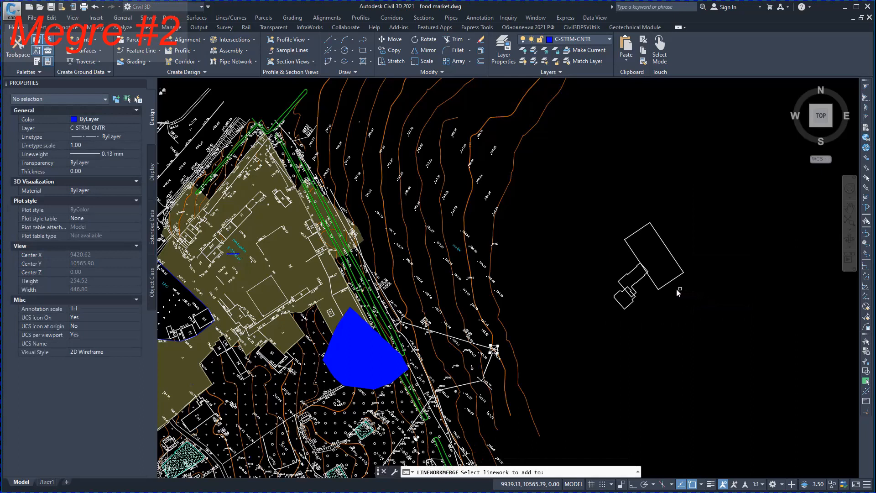
key(Return)
key(Return)
key(Return)
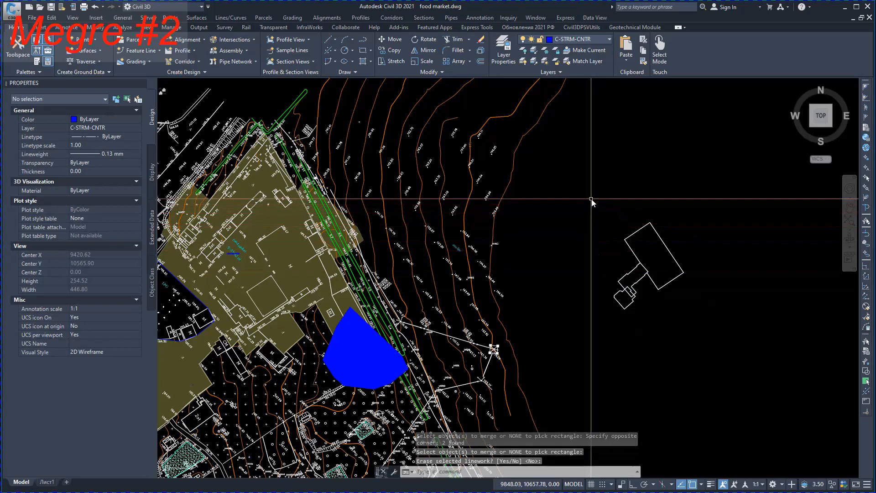
Step: Delete the two smaller source outlines and select the merged building outline
click(578, 204)
click(671, 365)
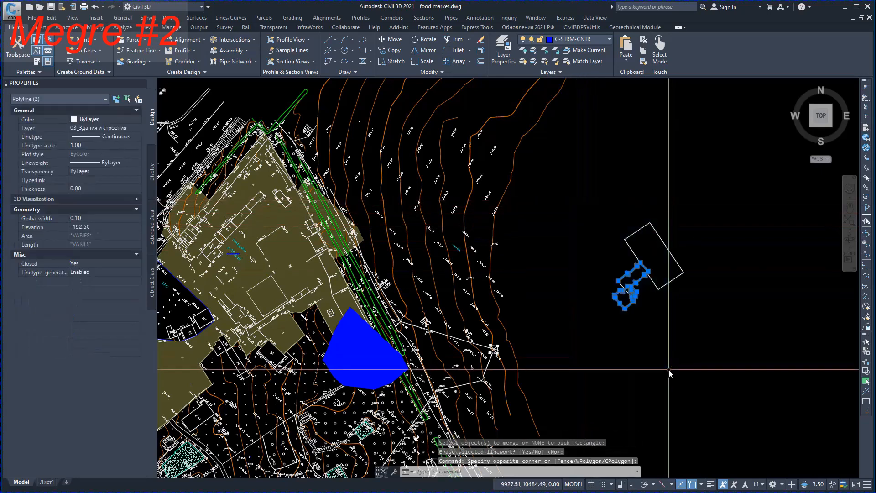
key(Delete)
click(652, 280)
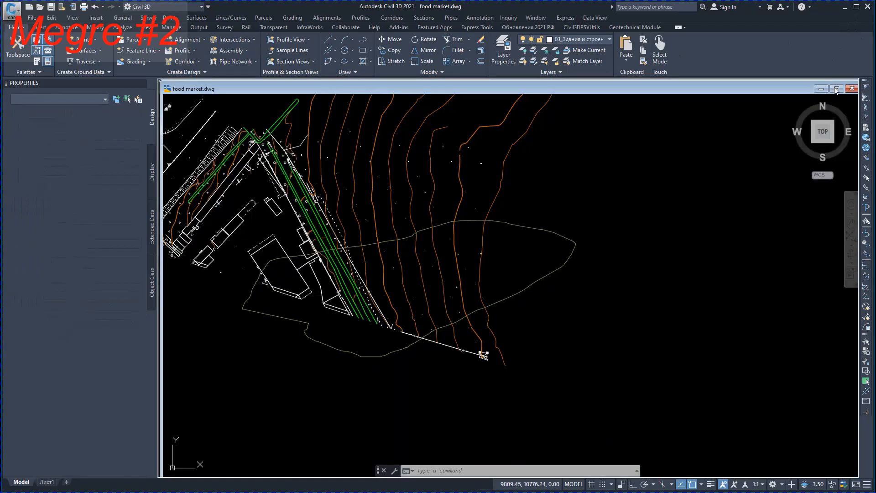
Step: Obscure the contours, buildings and linework around the large closed outline with AEC Obscure, using that outline as the obscuring object
click(834, 87)
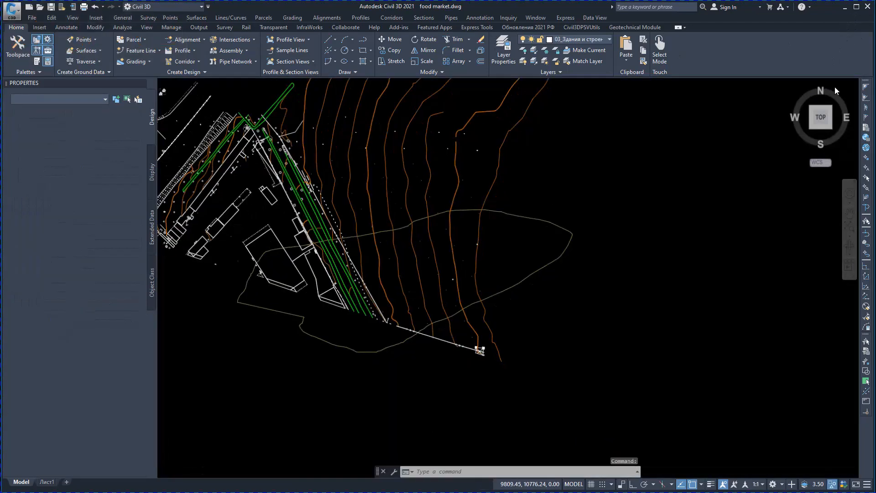
right_click(529, 179)
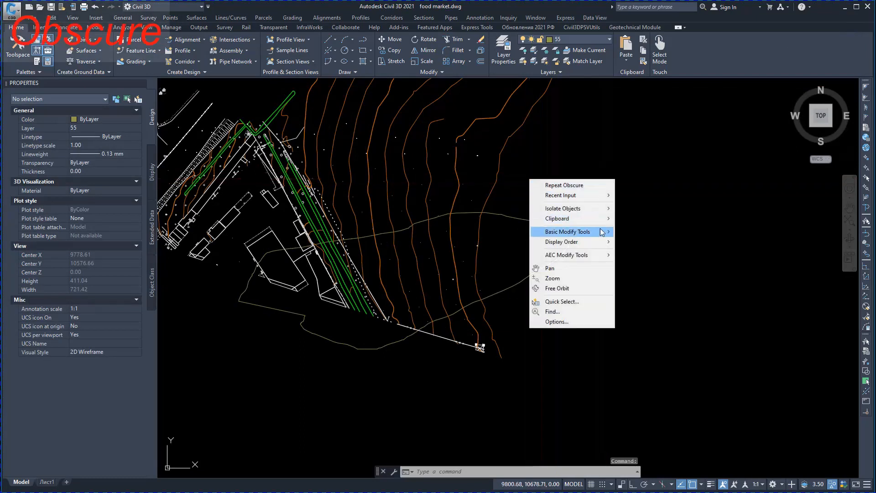
mouse_move(605, 258)
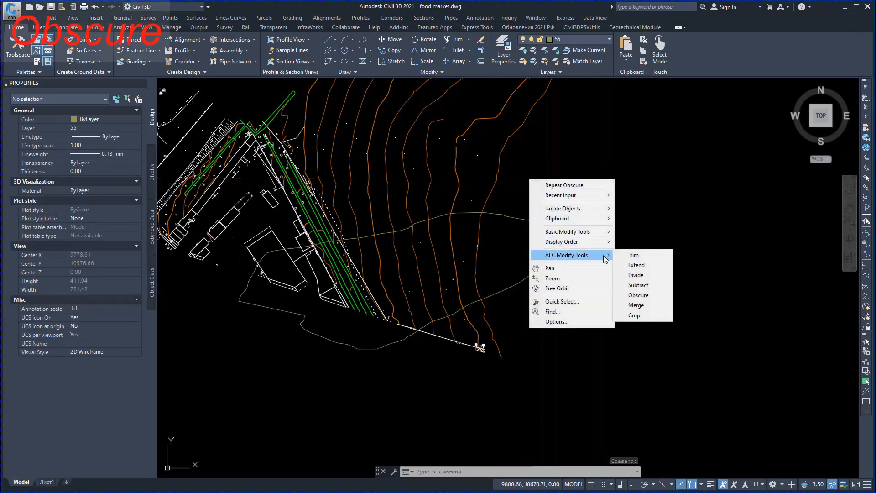
click(645, 296)
click(630, 416)
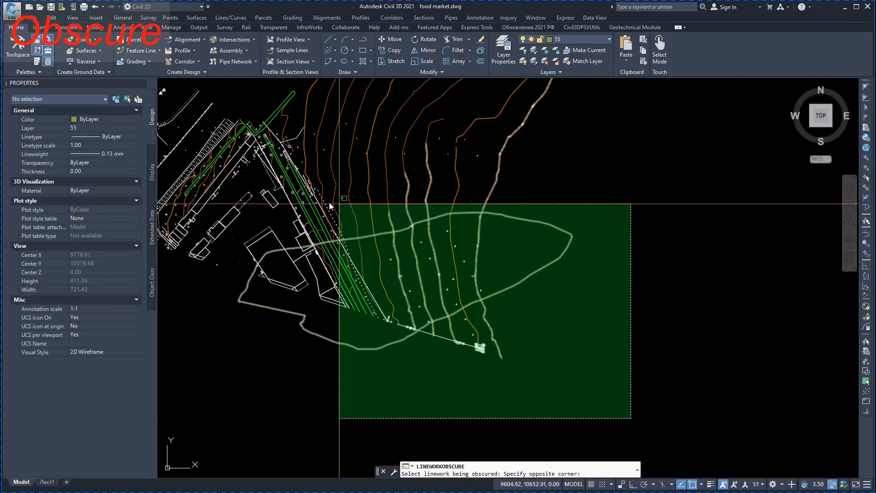
click(254, 194)
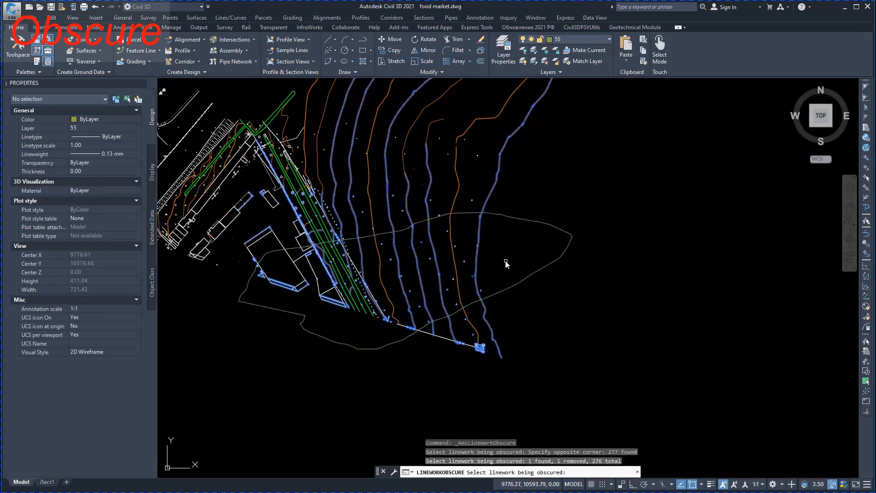
key(Return)
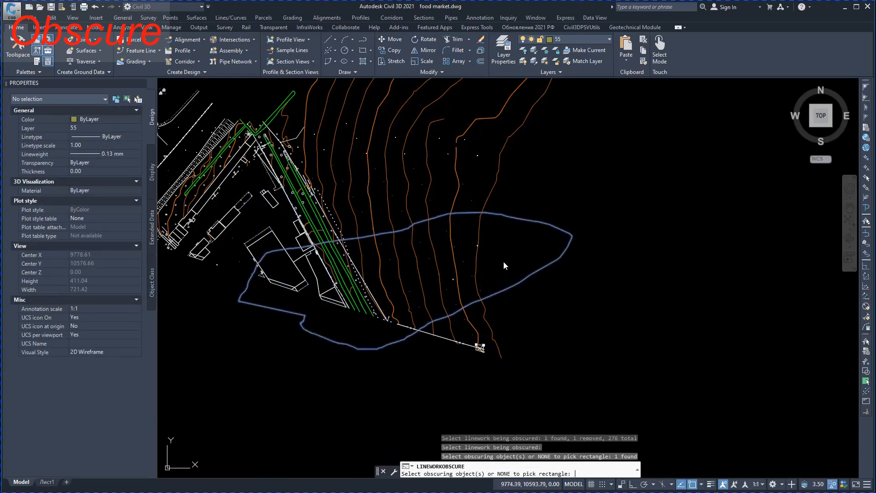
key(Return)
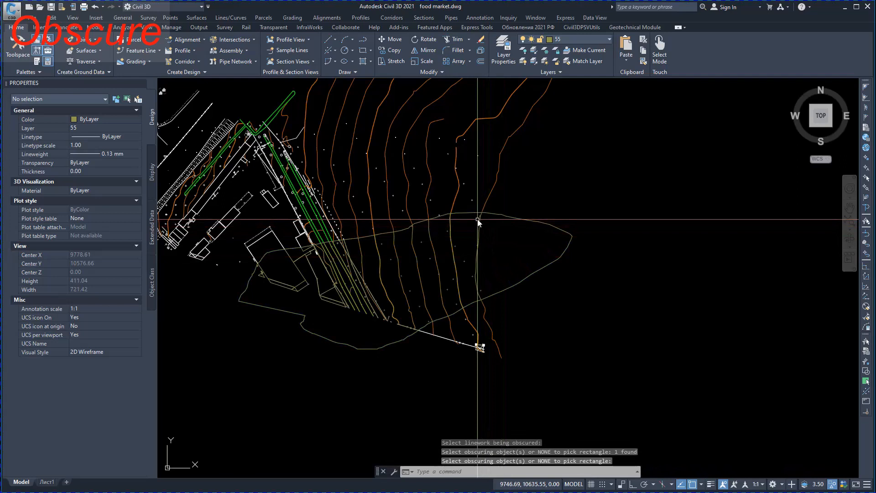
Step: Select contour pieces and building edges at the closed outline to examine how the linework was split by Obscure
click(451, 220)
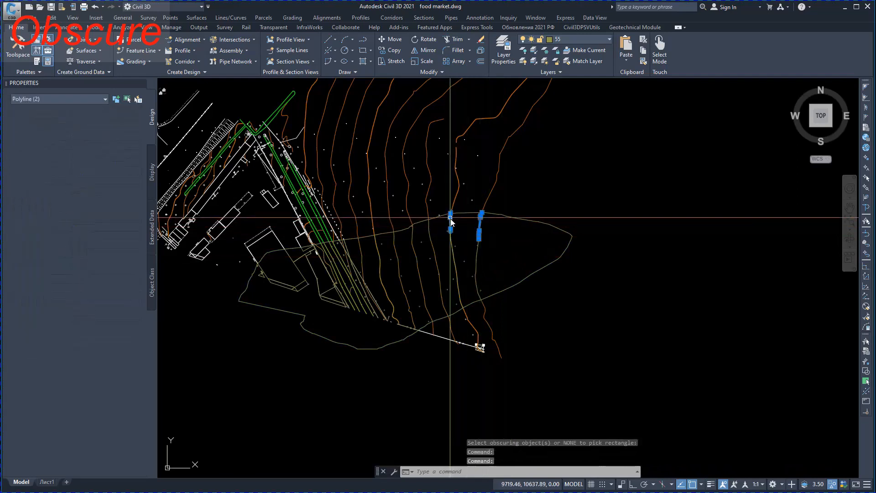
click(290, 256)
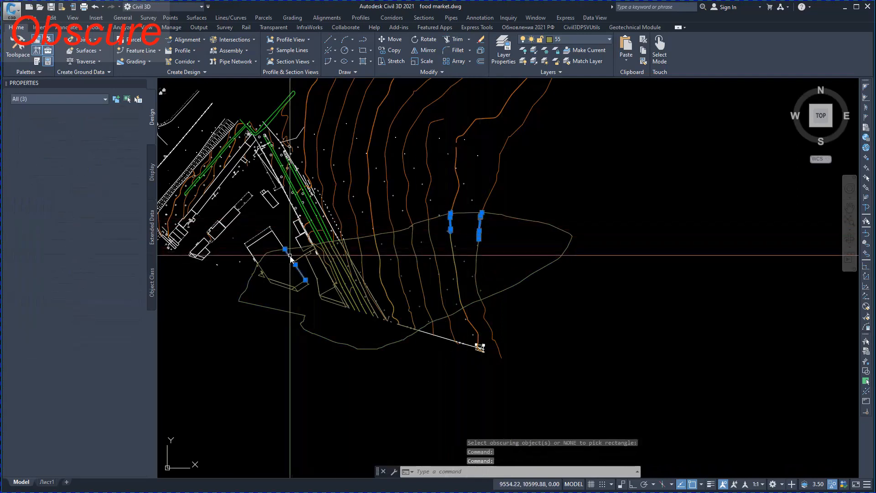
key(Escape)
click(278, 239)
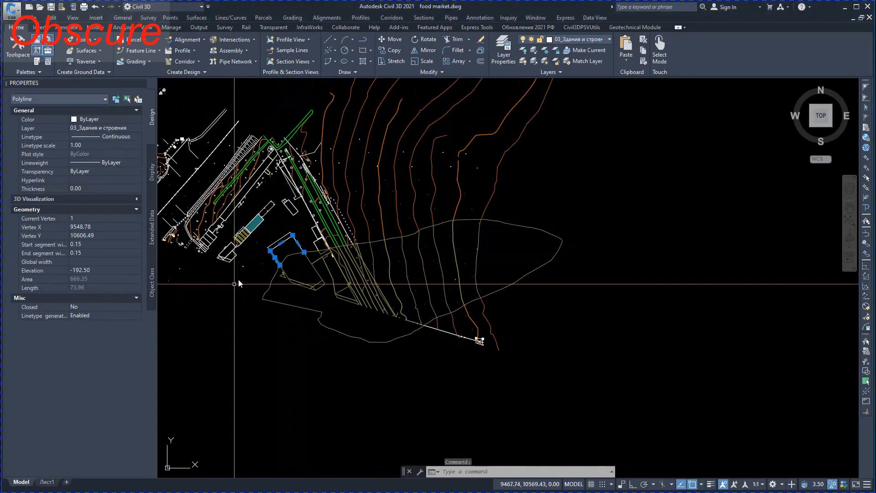
Step: Copy the outlines of the two hatched buildings to the empty area east of the large closed outline
text(copym)
key(Return)
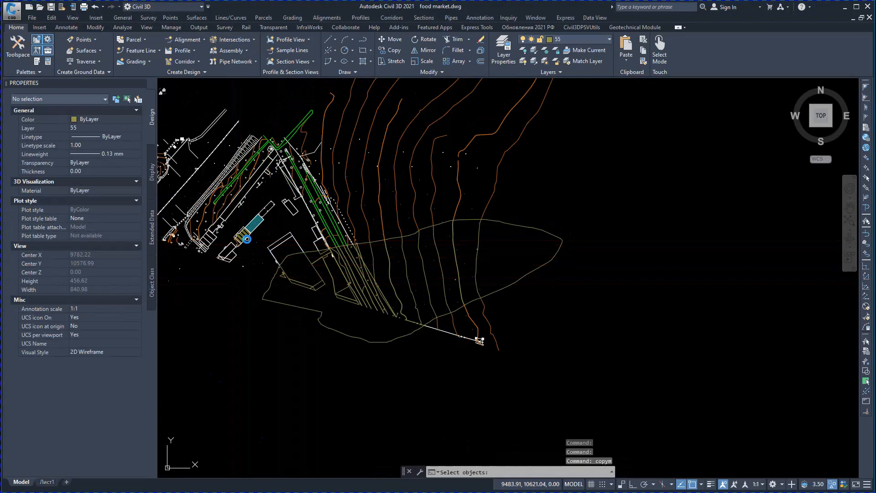
key(Return)
click(255, 230)
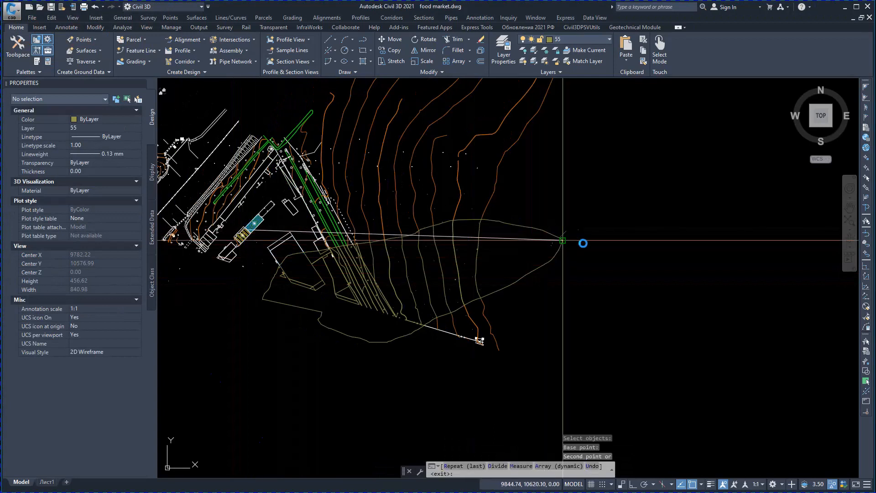
scroll(617, 256, up, 4)
key(Escape)
Step: Move the copied notched building outline northeast so it overlaps the copied rectangular outline
click(594, 269)
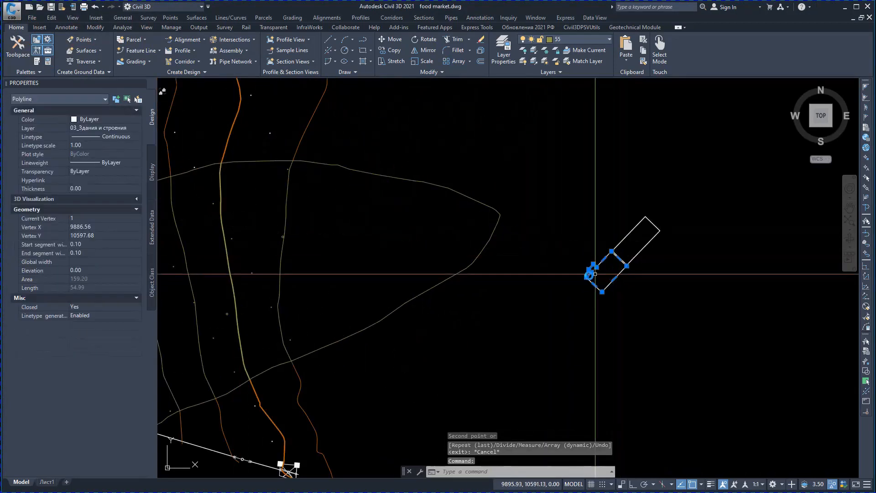
click(586, 277)
key(space)
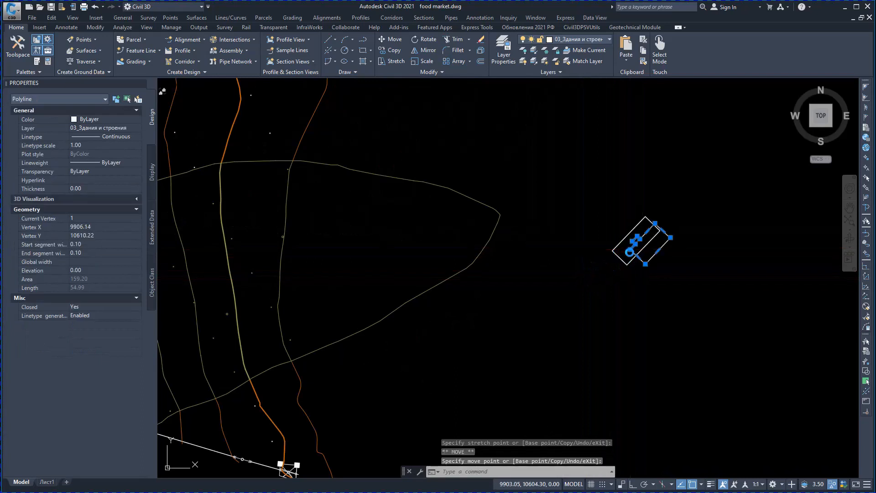
scroll(626, 289, down, 1)
key(Escape)
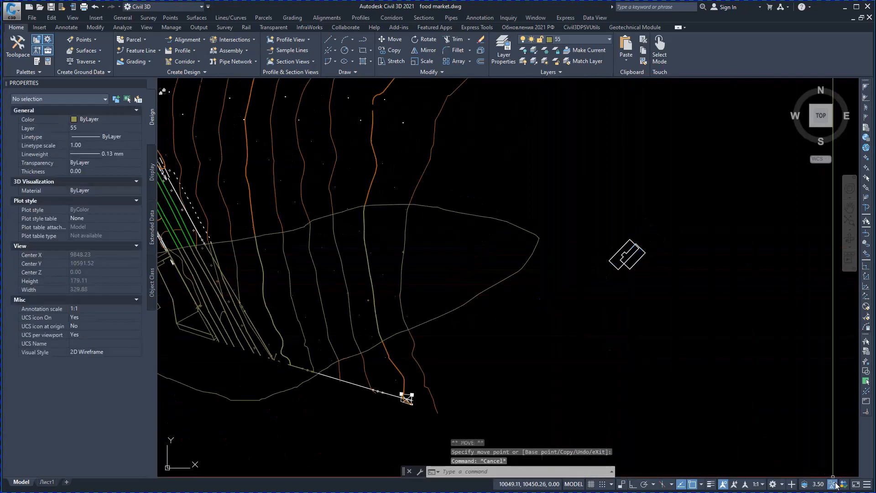
Step: End object isolation and start AEC Crop with the large closed outline and the two copied building outlines as linework
click(797, 478)
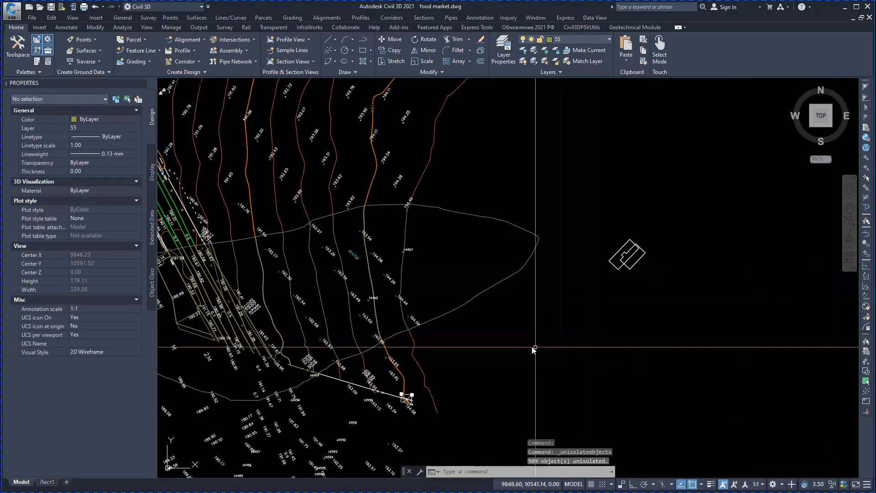
middle_drag(534, 346, 645, 303)
right_click(598, 297)
mouse_move(622, 361)
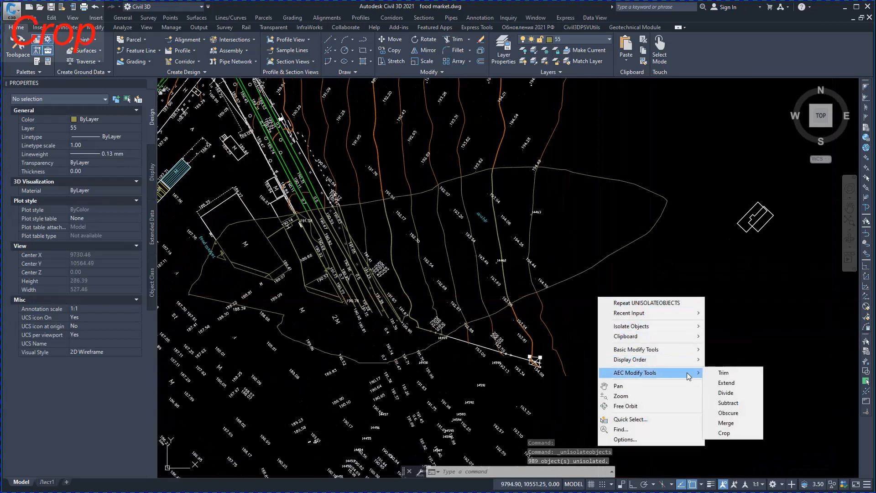
click(727, 432)
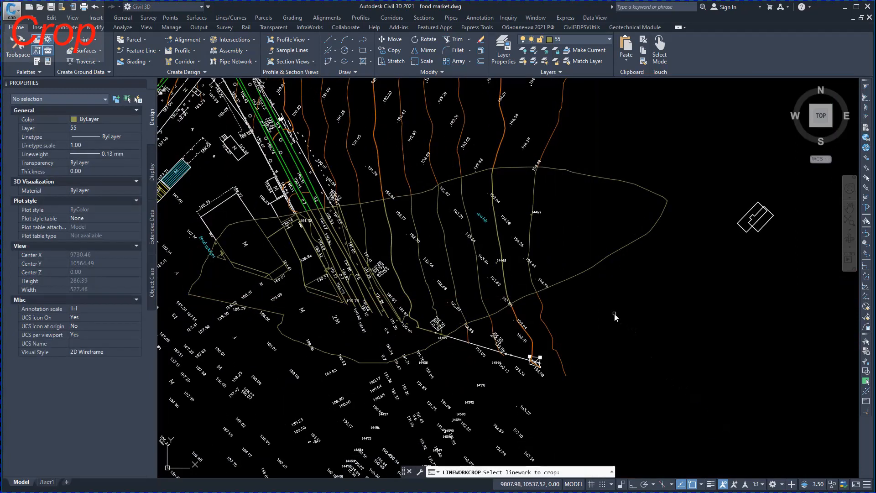
click(592, 265)
click(711, 176)
click(782, 237)
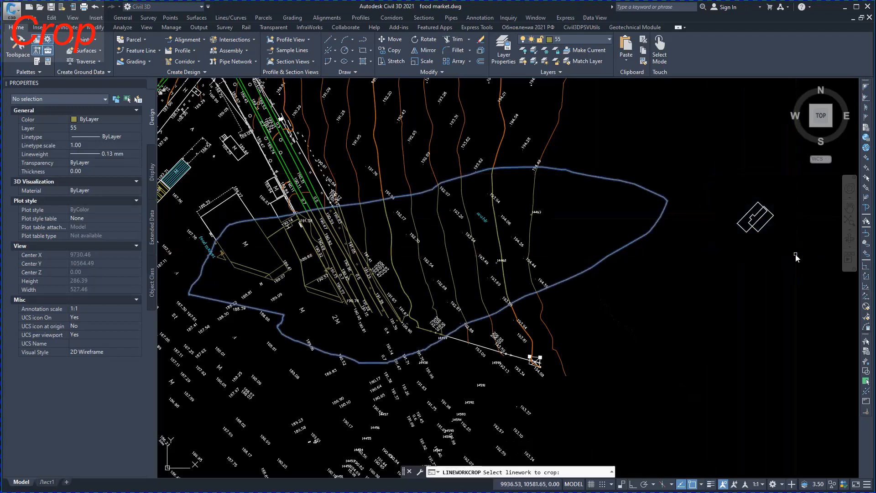
Step: Add the cyan and yellow building hatches to the linework to crop and finish that selection
middle_drag(500, 243, 760, 259)
scroll(434, 173, up, 6)
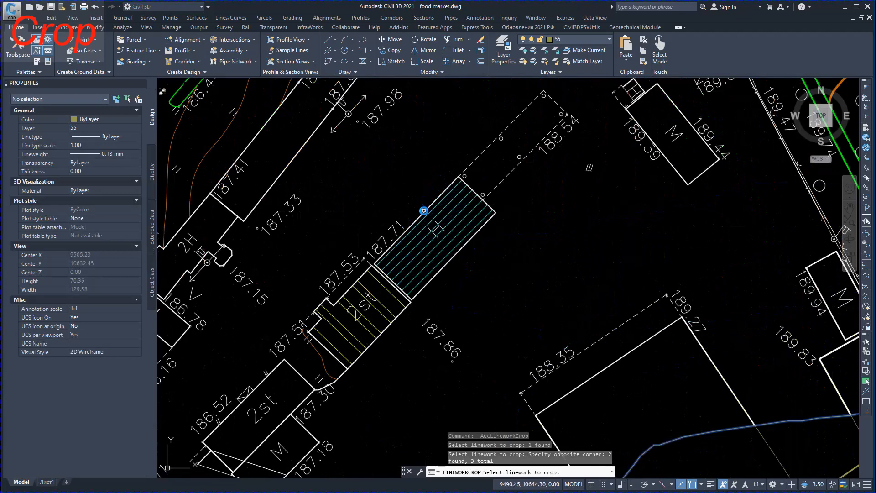
click(428, 215)
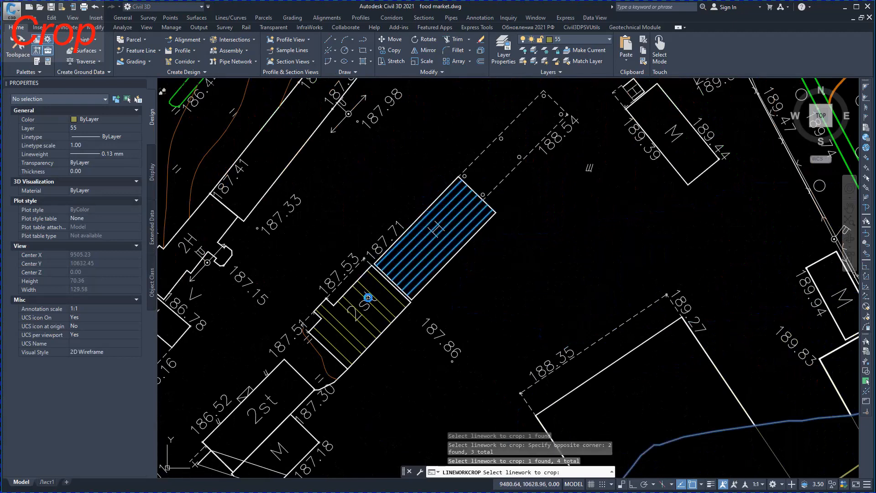
click(362, 285)
scroll(401, 280, down, 6)
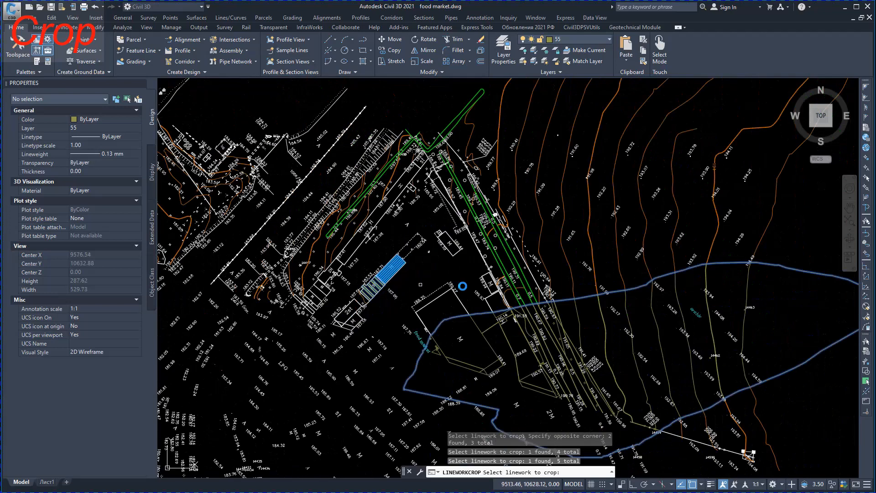
key(Return)
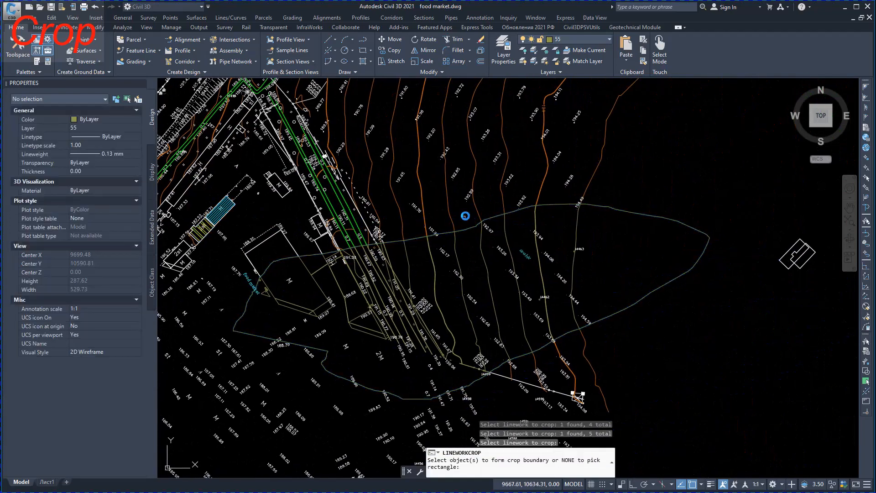
Step: Crop to the objects and labels in the closed outline's eastern part and the two hatched buildings' labels, answering No to erasing the boundary
click(465, 209)
click(636, 342)
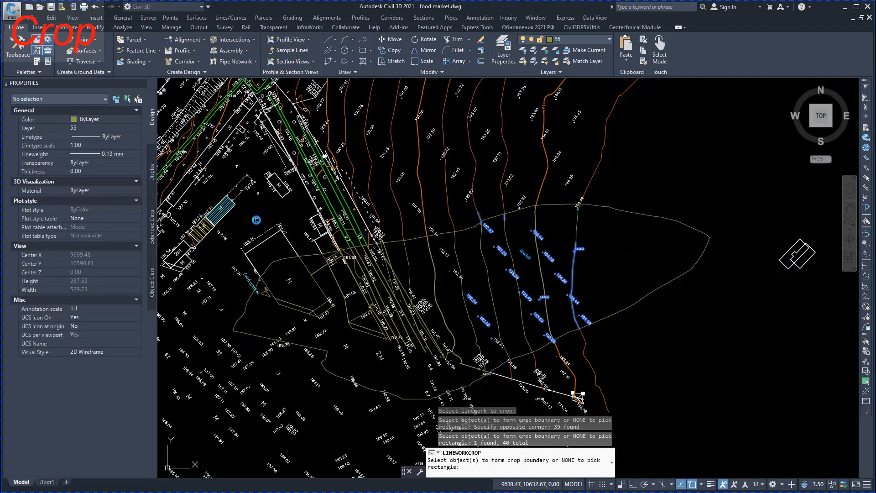
scroll(256, 220, up, 5)
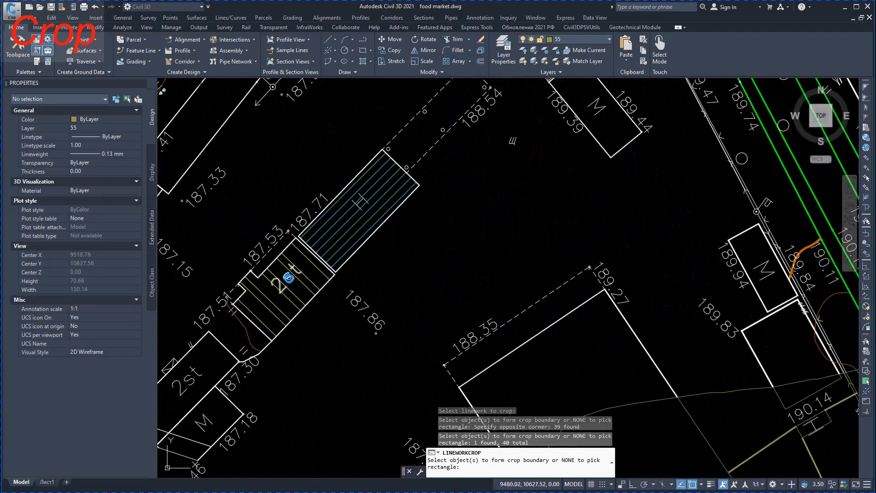
scroll(311, 226, down, 10)
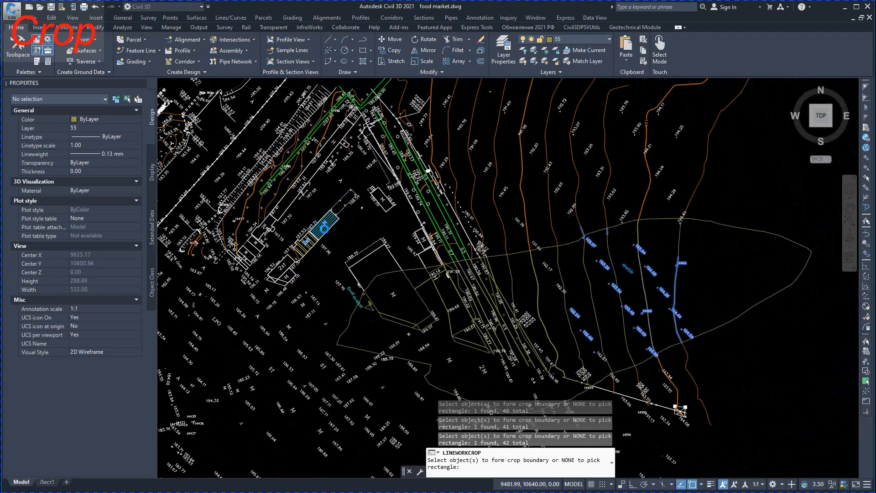
key(Return)
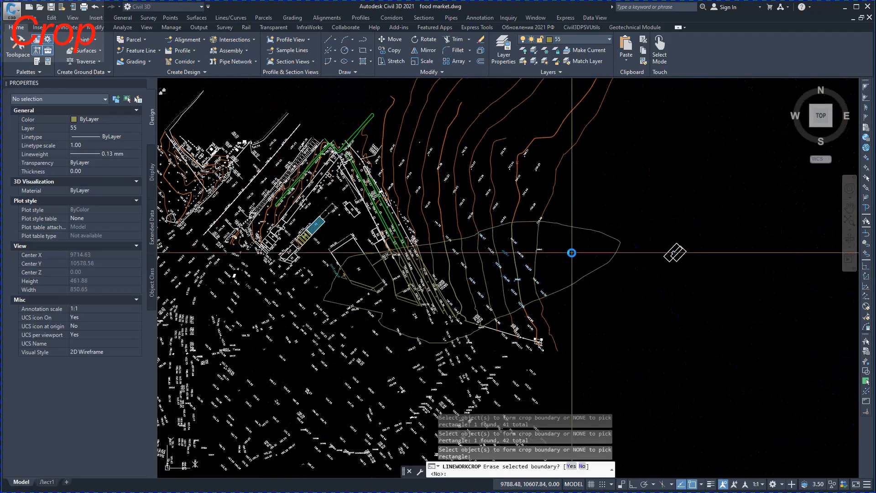
key(Return)
Step: Examine the crop results around the "arable" text, at the two copied building outlines and in the two hatched buildings
scroll(571, 254, up, 8)
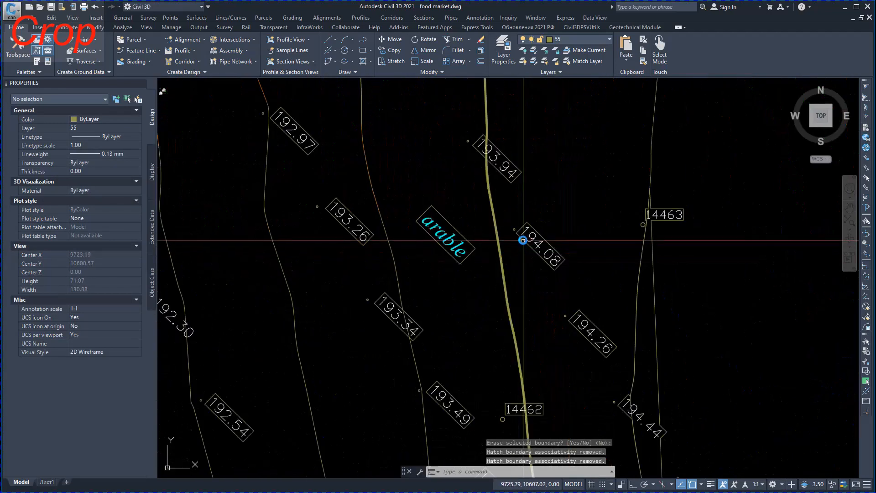
click(523, 240)
click(429, 224)
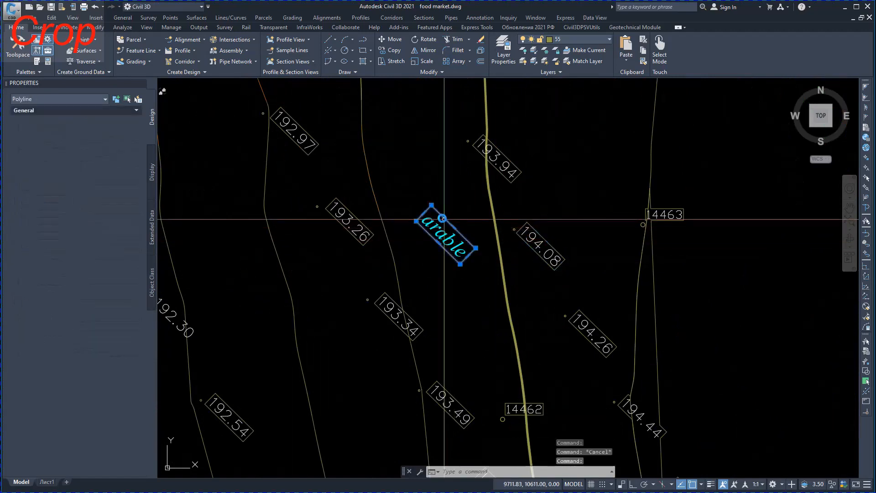
scroll(427, 224, down, 4)
key(Escape)
scroll(499, 186, up, 6)
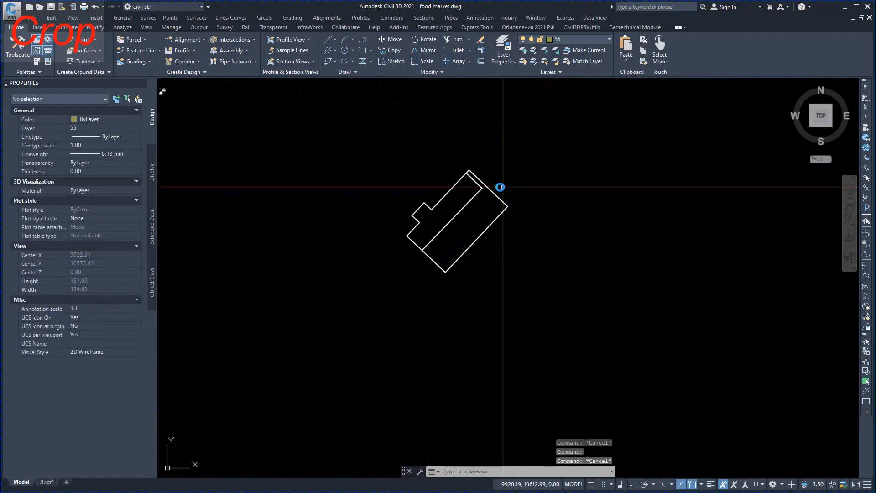
click(461, 201)
key(Escape)
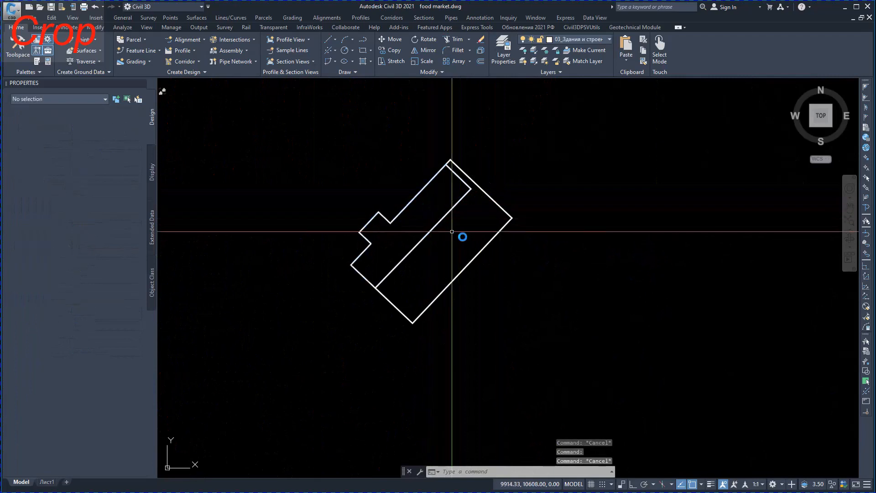
click(481, 250)
key(Escape)
scroll(434, 263, down, 4)
middle_drag(365, 258, 849, 273)
scroll(305, 226, up, 8)
middle_drag(305, 225, 607, 261)
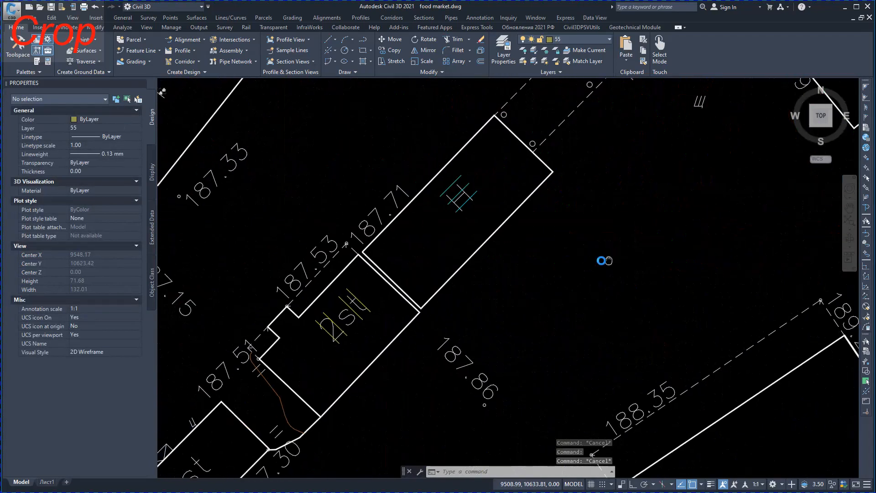
Step: Move the cropped cyan hatch out of its building to the open area just south of it
click(450, 187)
click(448, 173)
key(space)
click(434, 324)
scroll(495, 296, down, 7)
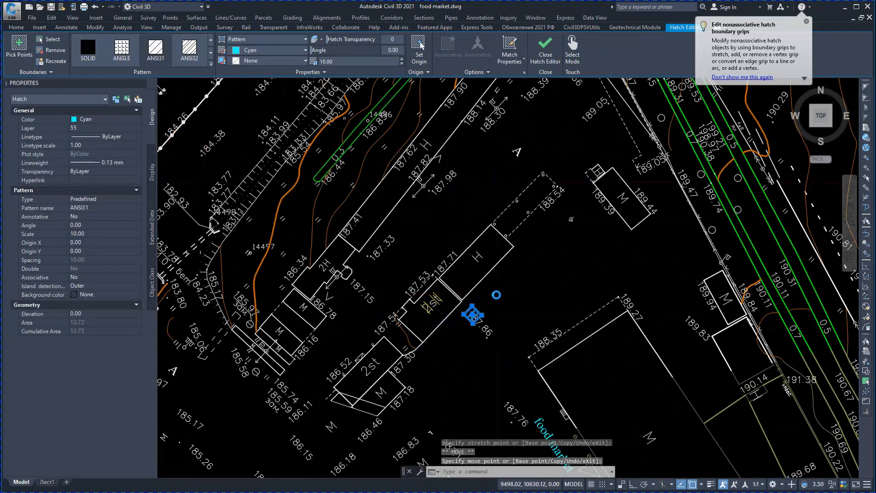
key(Escape)
key(Escape)
Step: Move the "arable" text out of its rectangular frame to the open area just southeast of it
scroll(550, 293, down, 3)
middle_drag(550, 294, 433, 260)
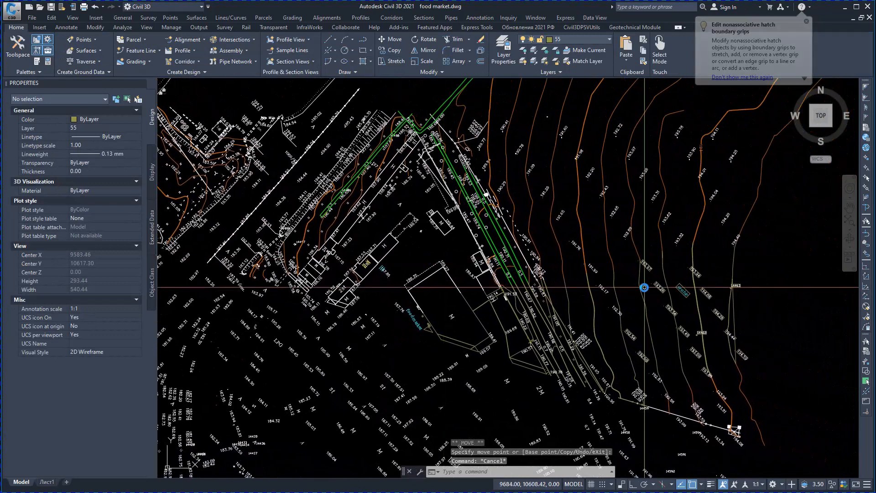
scroll(680, 286, up, 3)
scroll(680, 286, up, 4)
click(692, 308)
click(666, 293)
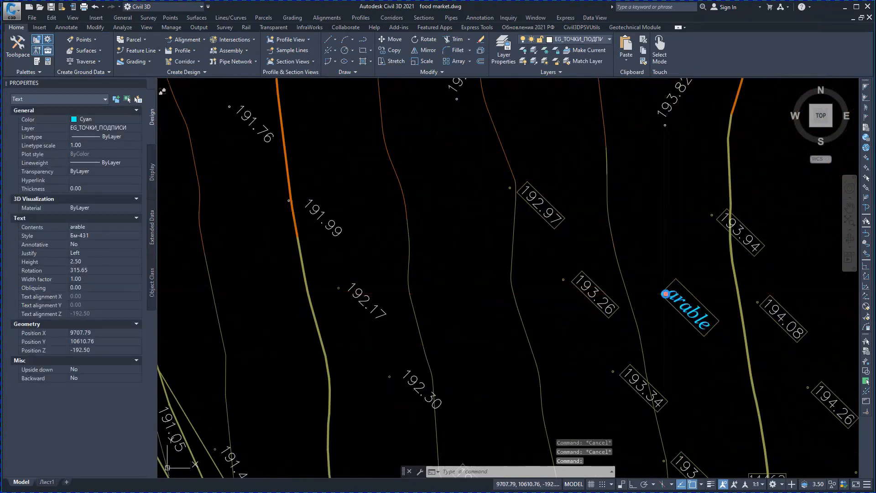
key(space)
scroll(593, 255, down, 6)
key(Escape)
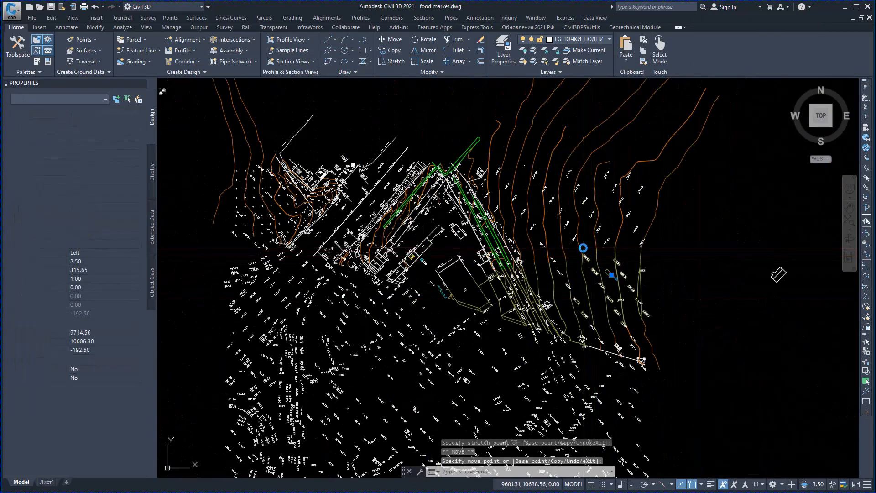
Step: Start the AEC Merge tool with the empty rectangle beside "arable" and the moved cyan hatch as the linework to add to
right_click(584, 243)
mouse_move(655, 320)
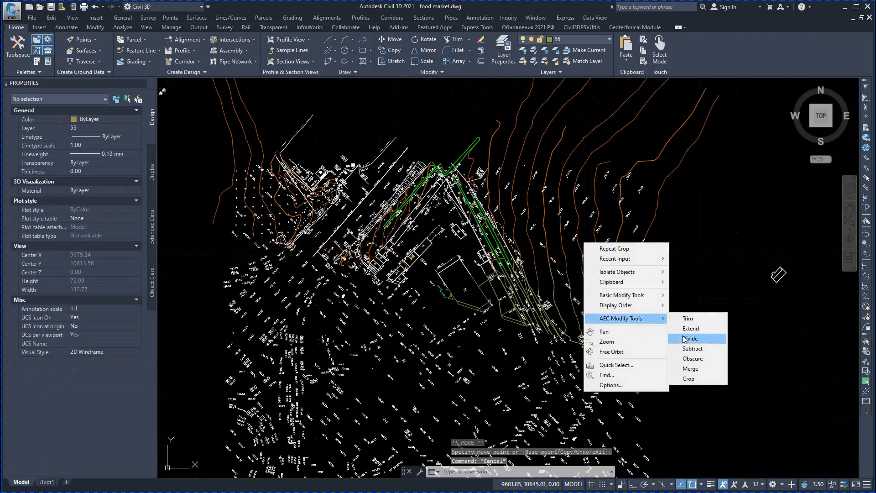
click(687, 372)
scroll(609, 270, up, 4)
scroll(609, 267, up, 1)
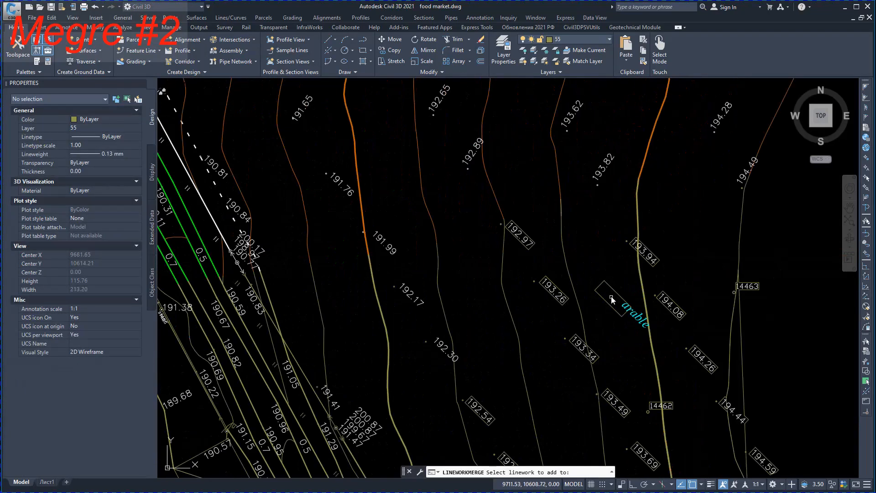
click(613, 289)
scroll(612, 289, down, 6)
scroll(298, 269, up, 5)
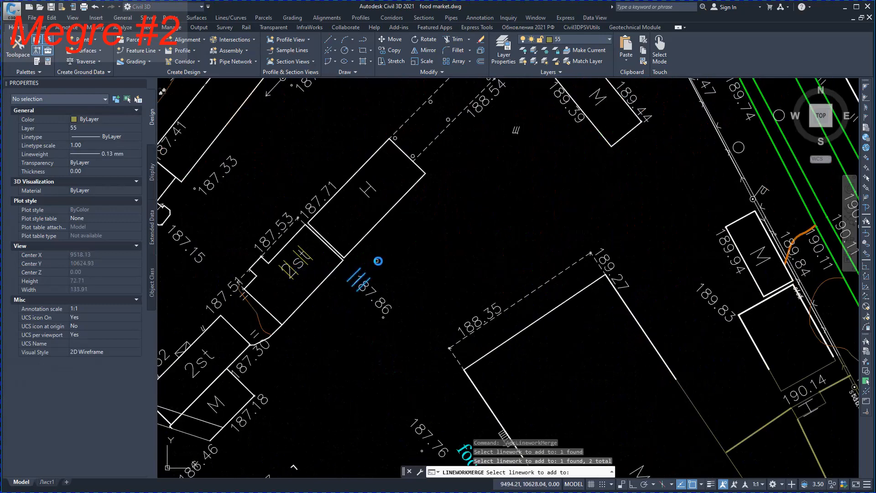
key(Return)
Step: Merge the 187.86 elevation label and the "arable" text into that linework, answering No to erasing the selected linework
click(372, 294)
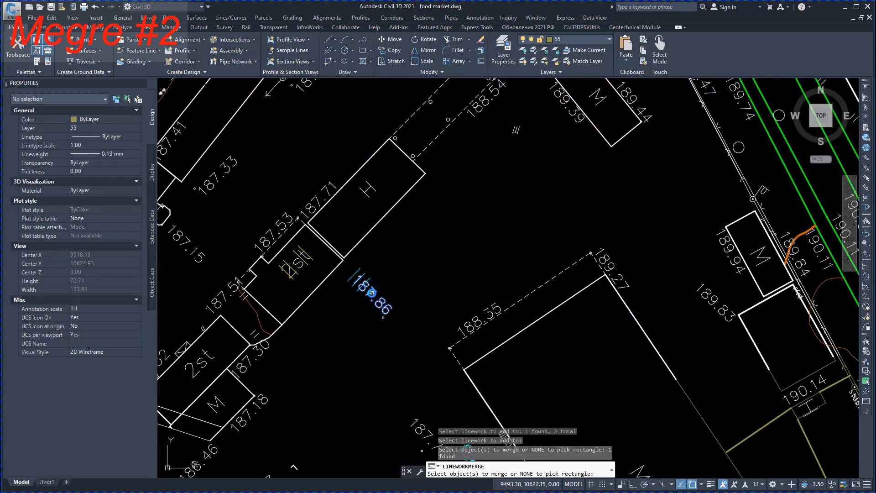
scroll(372, 293, down, 6)
scroll(665, 322, up, 2)
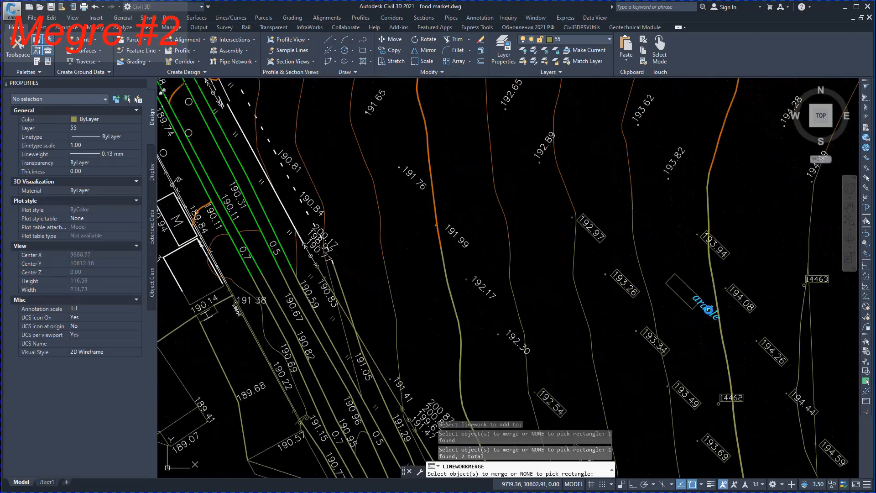
key(Return)
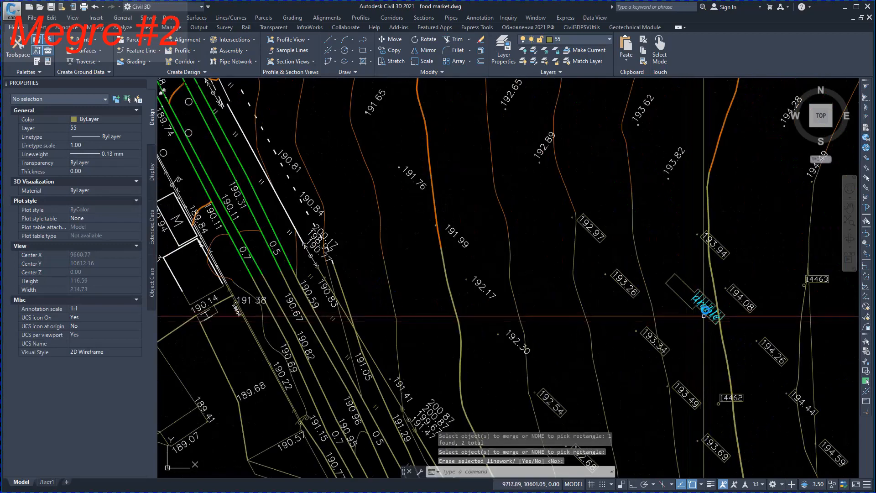
scroll(704, 306, up, 7)
key(Return)
Step: Examine the merged outline and hatch around the "arable" text and the 187.86 elevation label
click(664, 196)
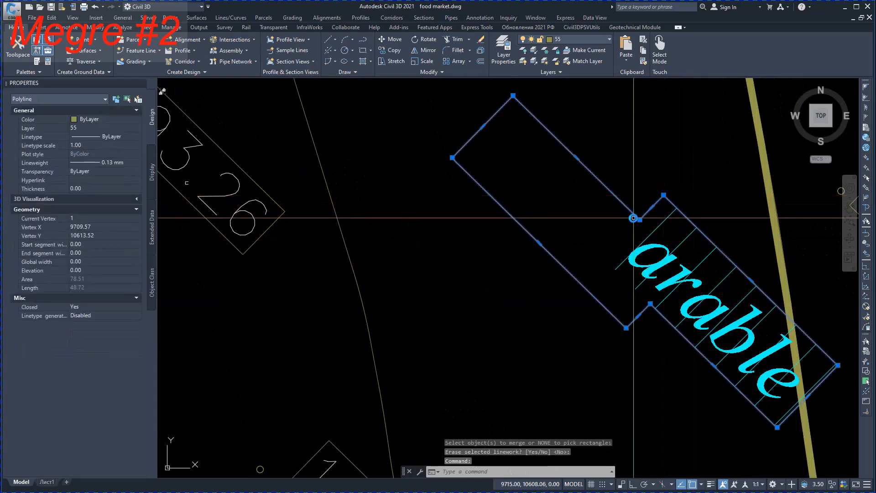
scroll(639, 221, down, 7)
scroll(636, 223, down, 3)
middle_drag(254, 249, 465, 260)
scroll(381, 204, up, 6)
scroll(366, 202, up, 2)
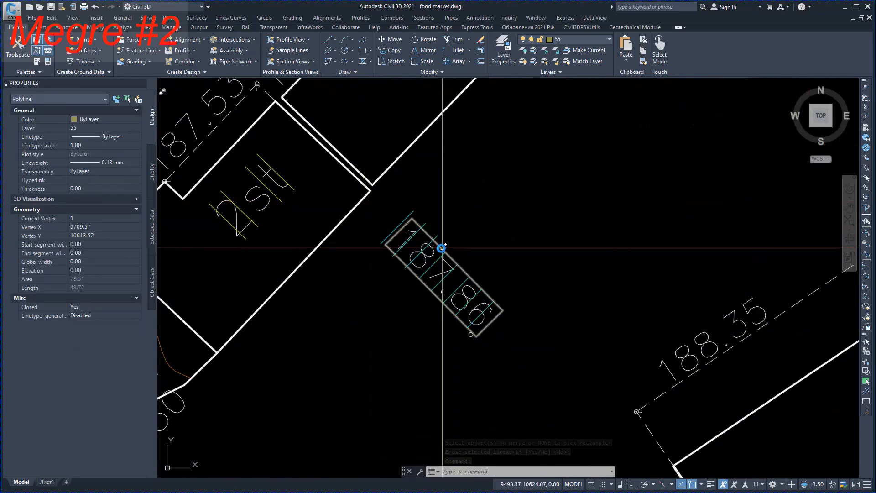
click(422, 227)
scroll(465, 224, down, 9)
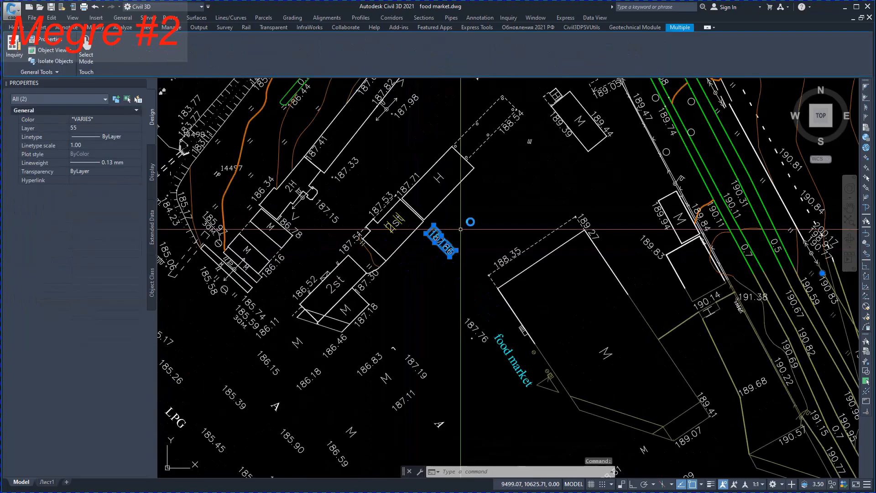
key(Escape)
click(462, 231)
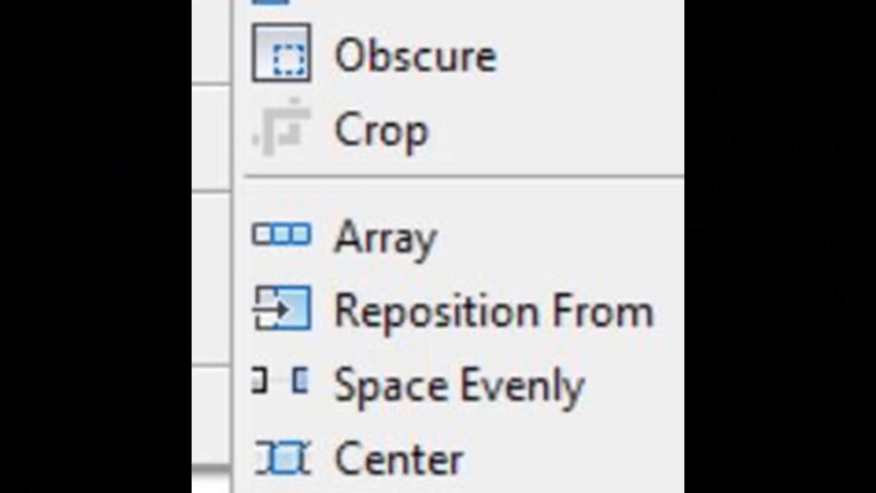